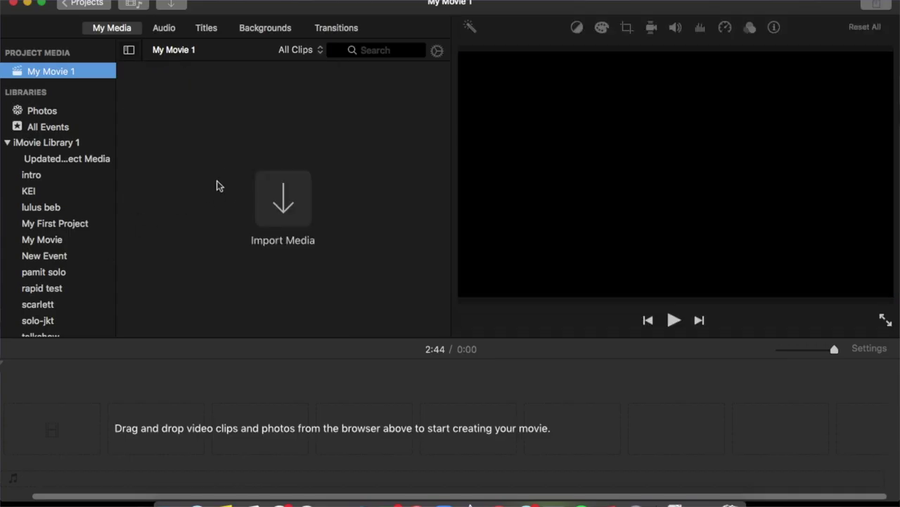
- Import the 46.3-second and 30.0-second clips from the EOS_DIGITAL camera into the project media
{"action": "left_click", "coordinate": [284, 209]}
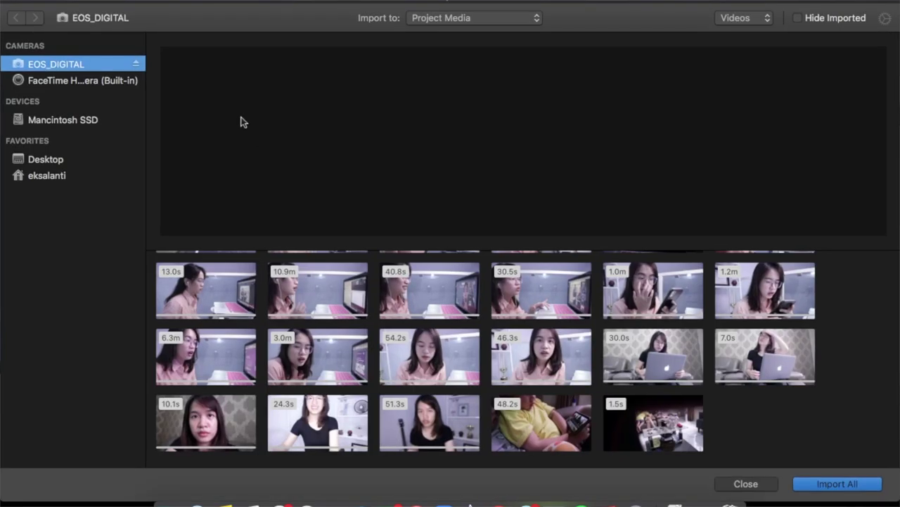
{"action": "scroll", "coordinate": [444, 343], "scroll_direction": "up", "scroll_amount": 5}
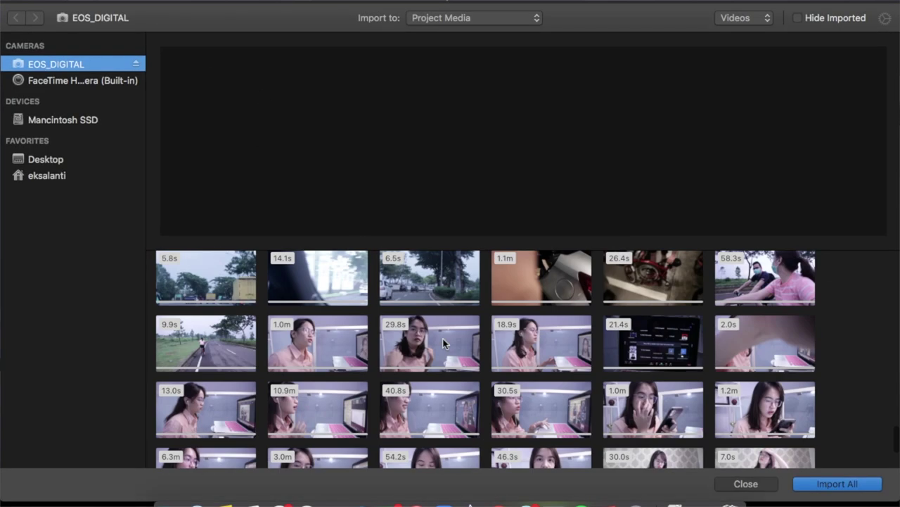
{"action": "scroll", "coordinate": [445, 343], "scroll_direction": "down", "scroll_amount": 5}
{"action": "scroll", "coordinate": [546, 419], "scroll_direction": "up", "scroll_amount": 2}
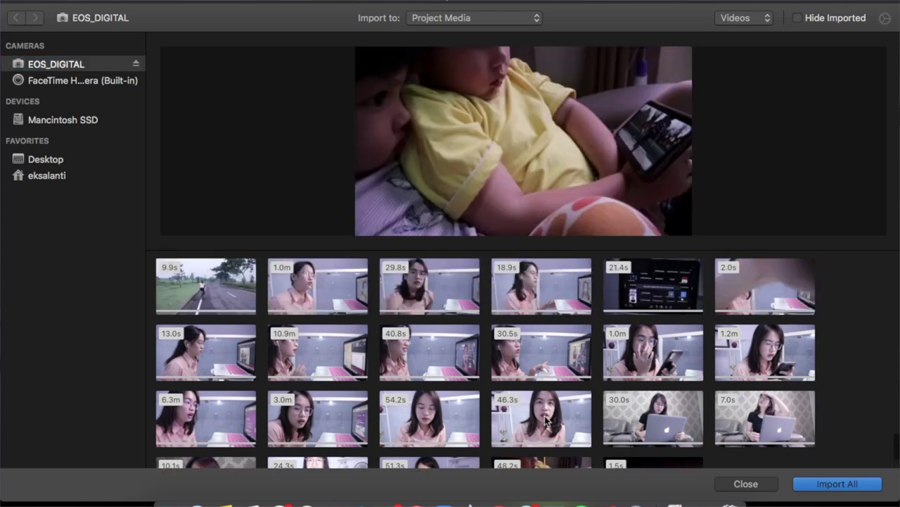
{"action": "left_click", "coordinate": [552, 421]}
{"action": "left_click", "coordinate": [644, 389]}
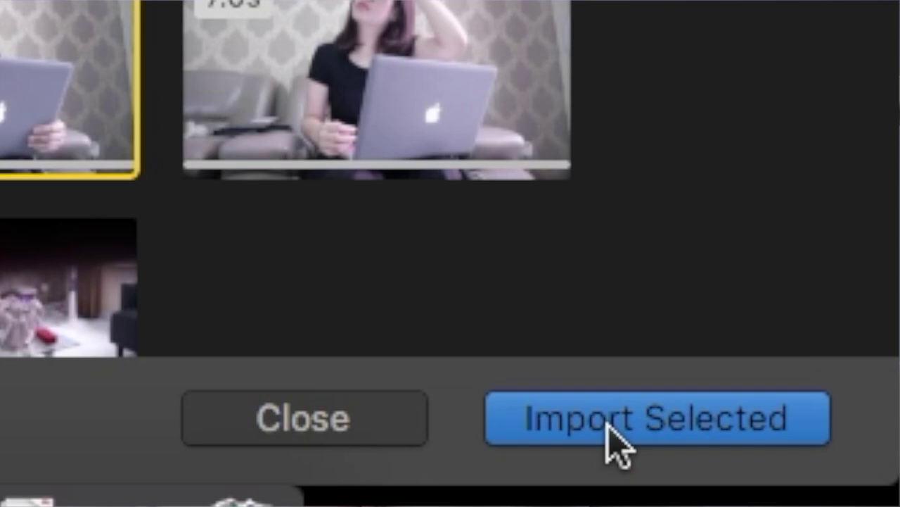
{"action": "left_click", "coordinate": [825, 484]}
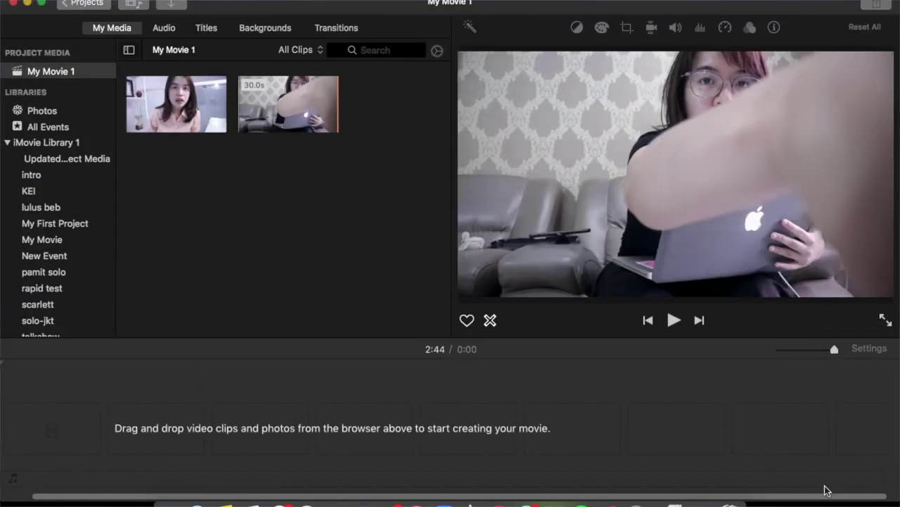
{"action": "left_click", "coordinate": [340, 305]}
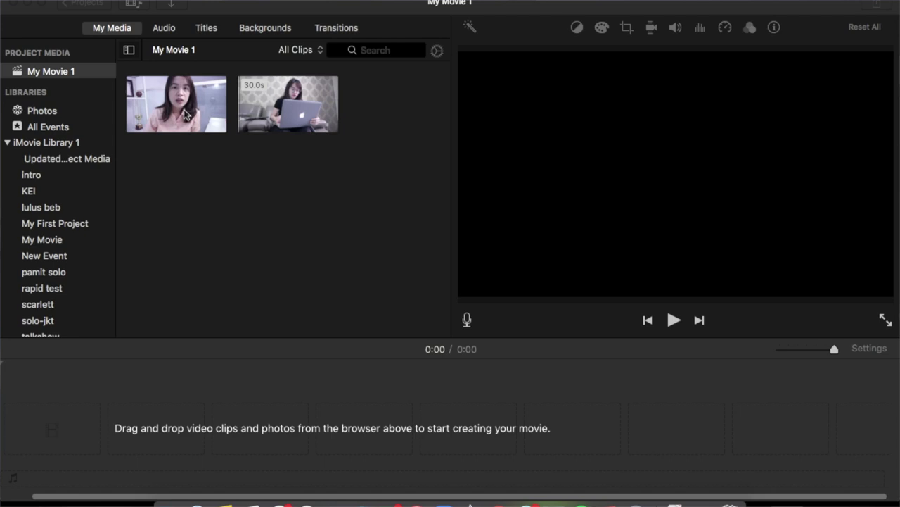
- Add the 46.3-second clip to the empty timeline
{"action": "left_click_drag", "start_coordinate": [184, 114], "coordinate": [79, 435]}
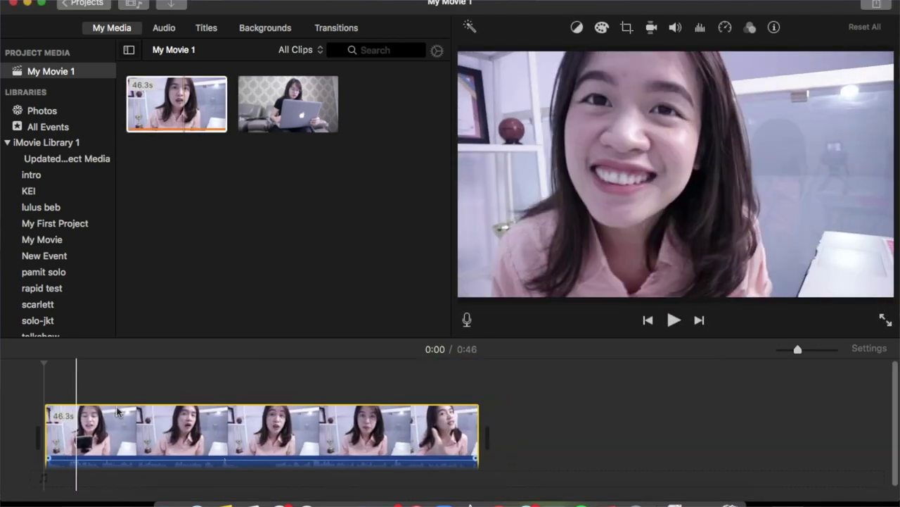
{"action": "left_click", "coordinate": [144, 429]}
{"action": "left_click", "coordinate": [42, 394]}
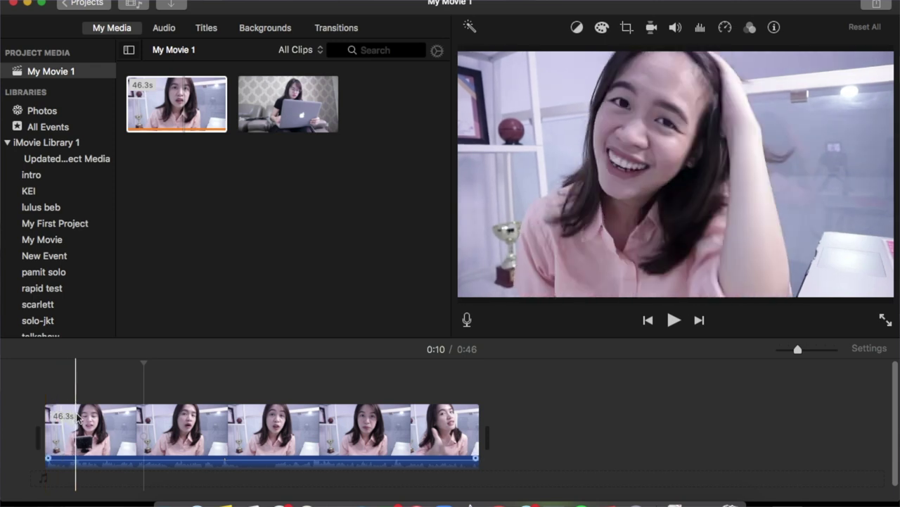
- Split the timeline clip twice near its beginning and delete the short second segment after playing it
{"action": "right_click", "coordinate": [106, 421]}
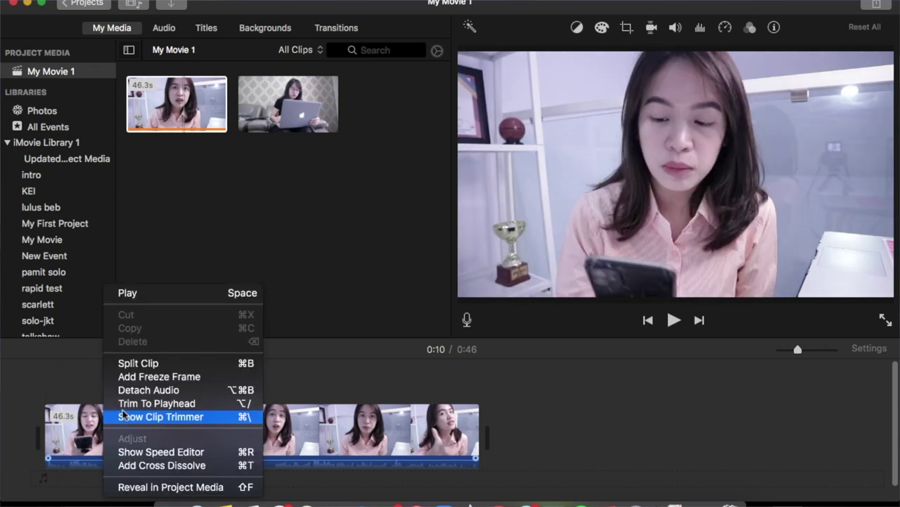
{"action": "left_click", "coordinate": [89, 373]}
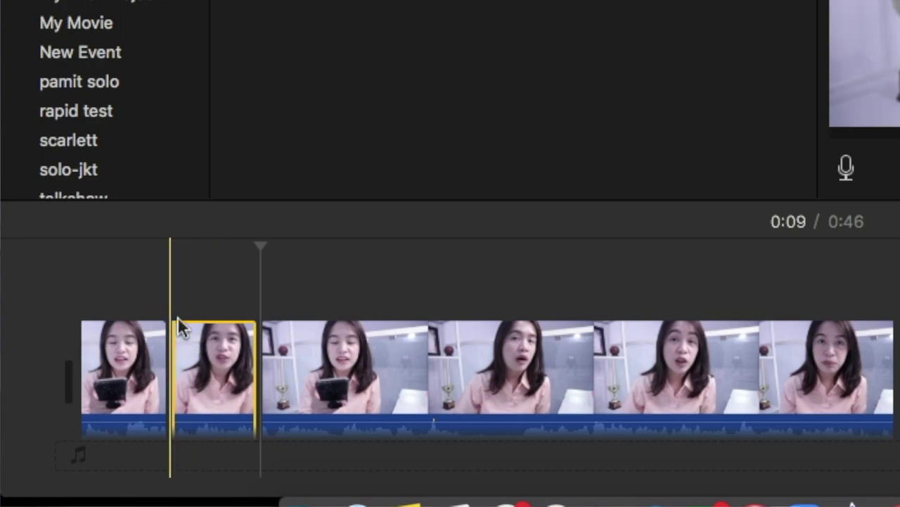
{"action": "left_click", "coordinate": [177, 317]}
{"action": "key", "text": "space"}
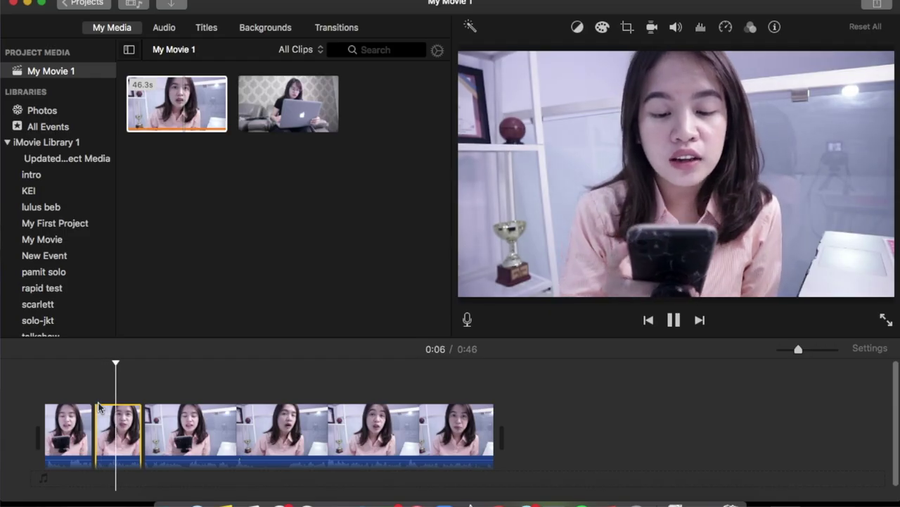
{"action": "key", "text": "space"}
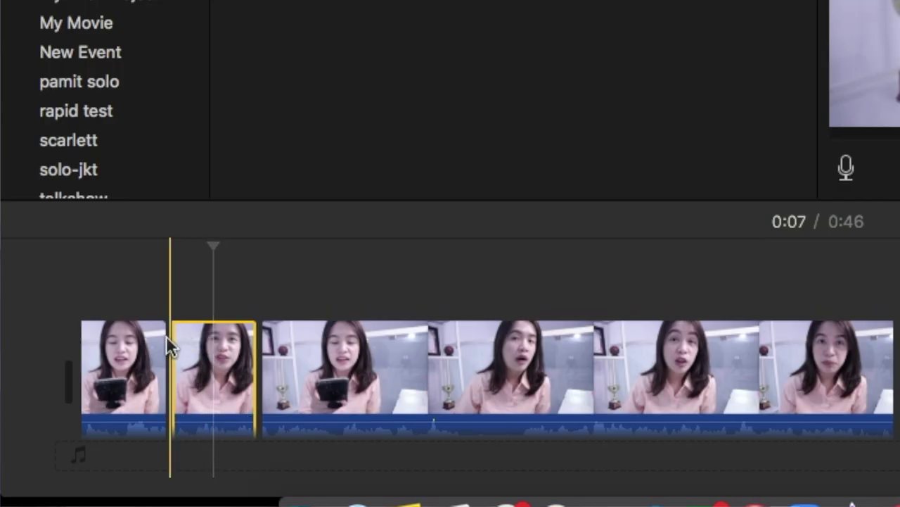
{"action": "key", "text": "Delete"}
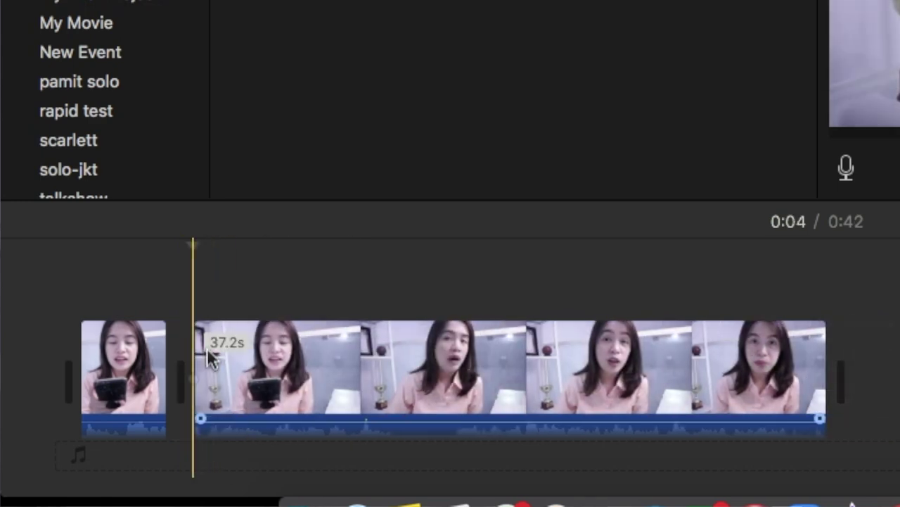
- Split a 3.8-second piece off the start of the 37.2-second clip, copy it and paste it into the timeline
{"action": "left_click", "coordinate": [258, 408]}
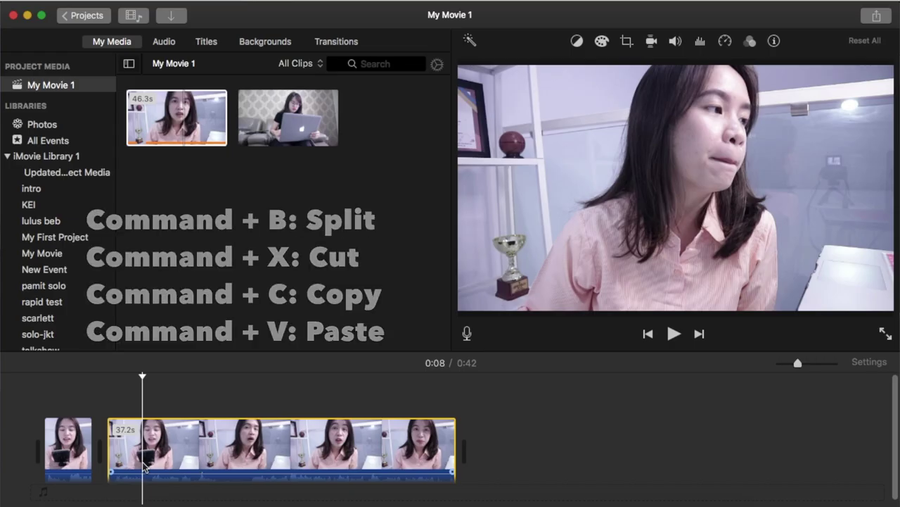
{"action": "key", "text": "super+b"}
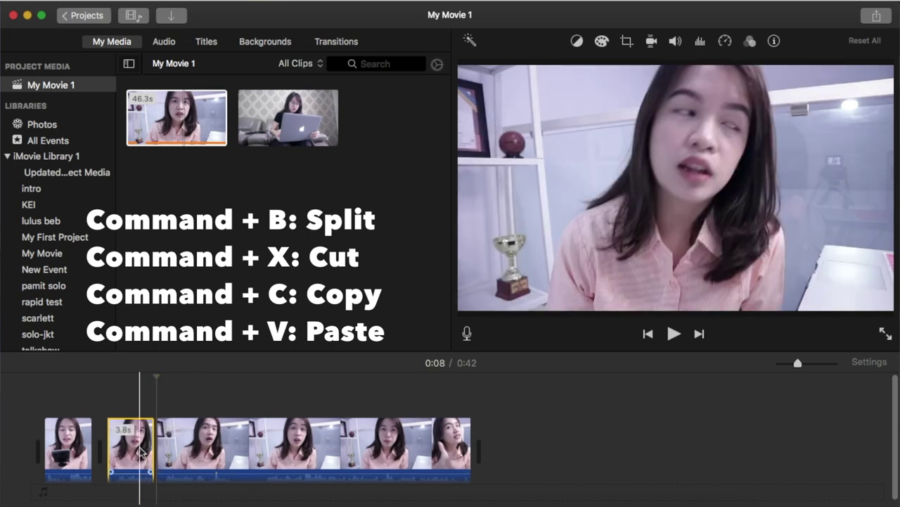
{"action": "key", "text": "super+c"}
{"action": "key", "text": "super+v"}
- Split the footage again and rearrange the short pieces, swapping the third and fourth ones ahead of the long clip
{"action": "key", "text": "super+b"}
{"action": "left_click", "coordinate": [253, 453]}
{"action": "left_click_drag", "start_coordinate": [253, 454], "coordinate": [321, 454]}
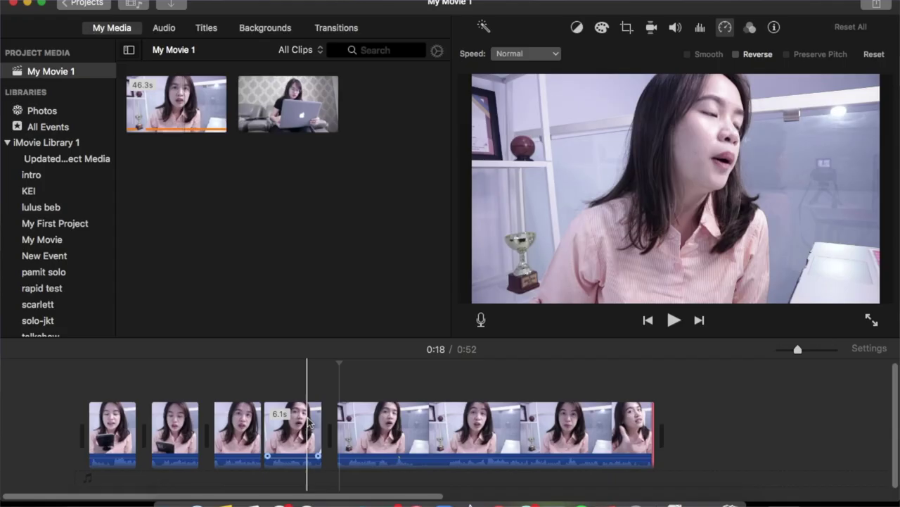
{"action": "left_click_drag", "start_coordinate": [237, 420], "coordinate": [240, 422]}
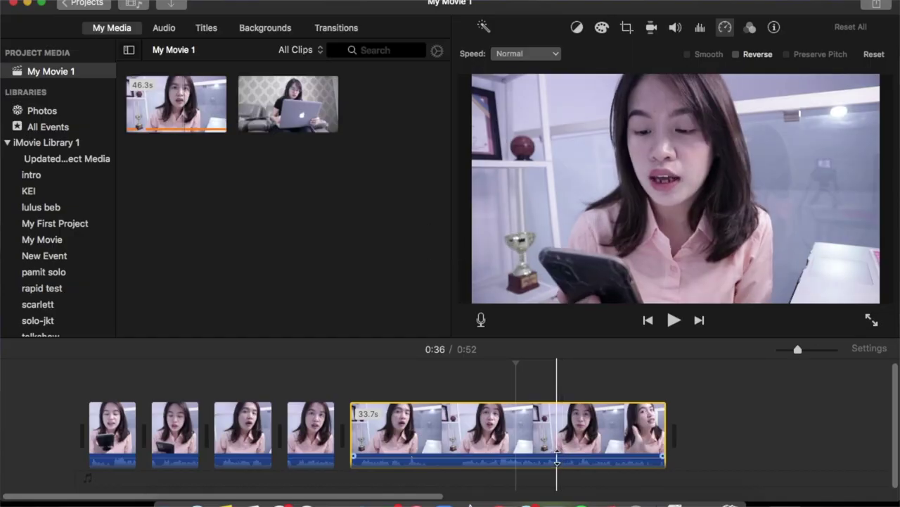
- Lower the volume of the 33.7-second clip to 0% and mute its audio
{"action": "mouse_move", "coordinate": [556, 457]}
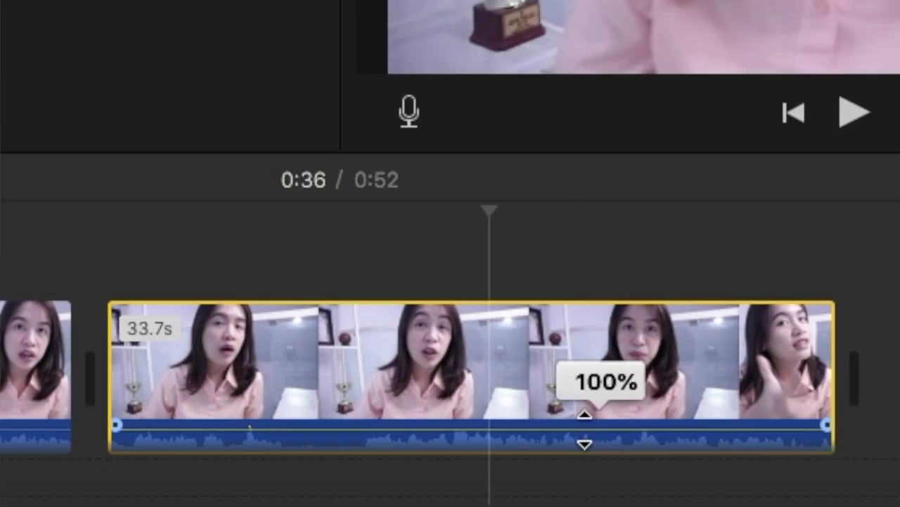
{"action": "left_click_drag", "start_coordinate": [585, 429], "coordinate": [577, 476]}
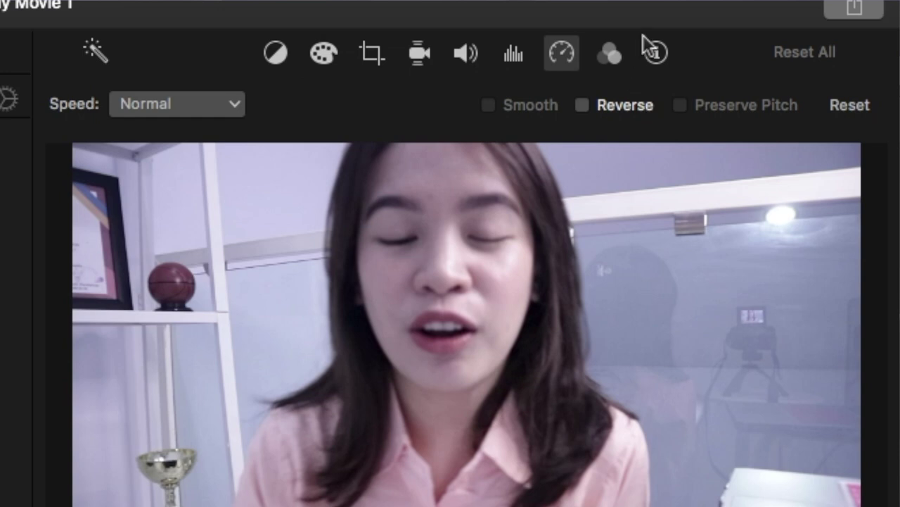
{"action": "left_click", "coordinate": [465, 56]}
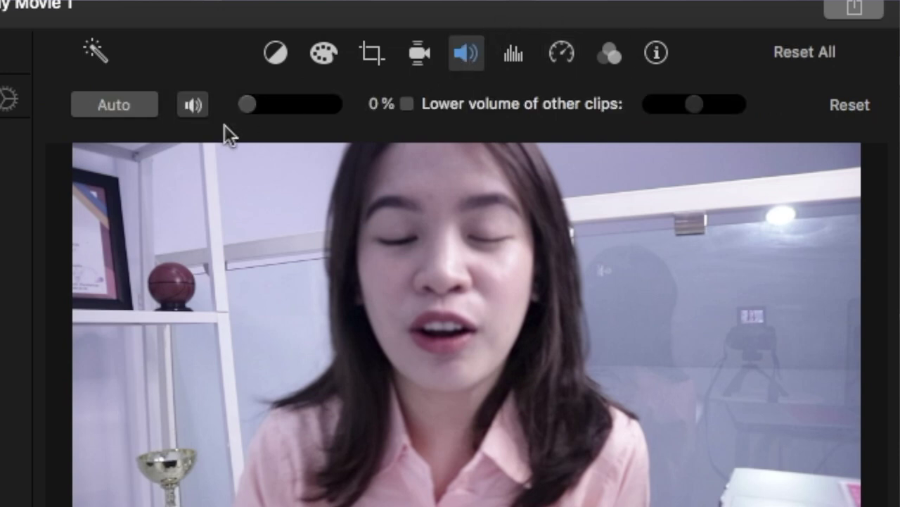
{"action": "left_click_drag", "start_coordinate": [248, 104], "coordinate": [385, 112]}
{"action": "left_click", "coordinate": [192, 104]}
- Try the Slow speed on the long last clip, switch it to Fast with a brief preview, and set it to 8x
{"action": "left_click", "coordinate": [563, 54]}
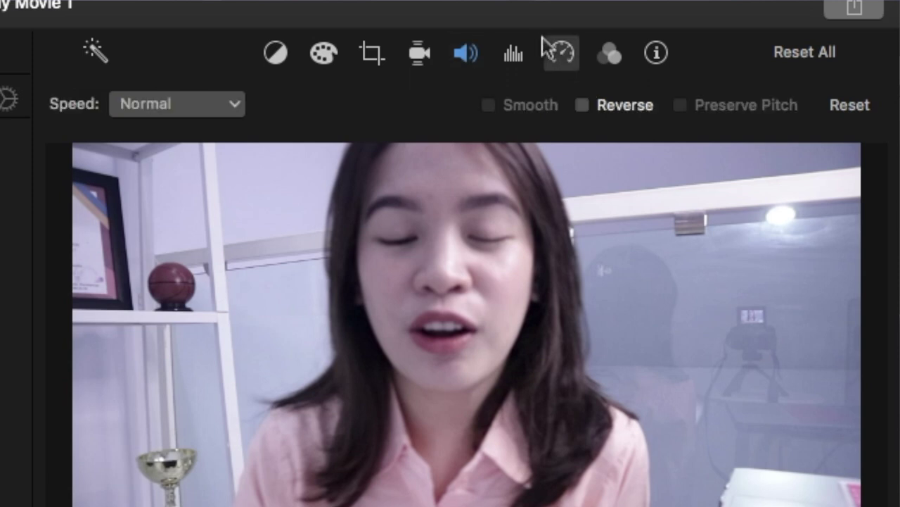
{"action": "left_click", "coordinate": [192, 105]}
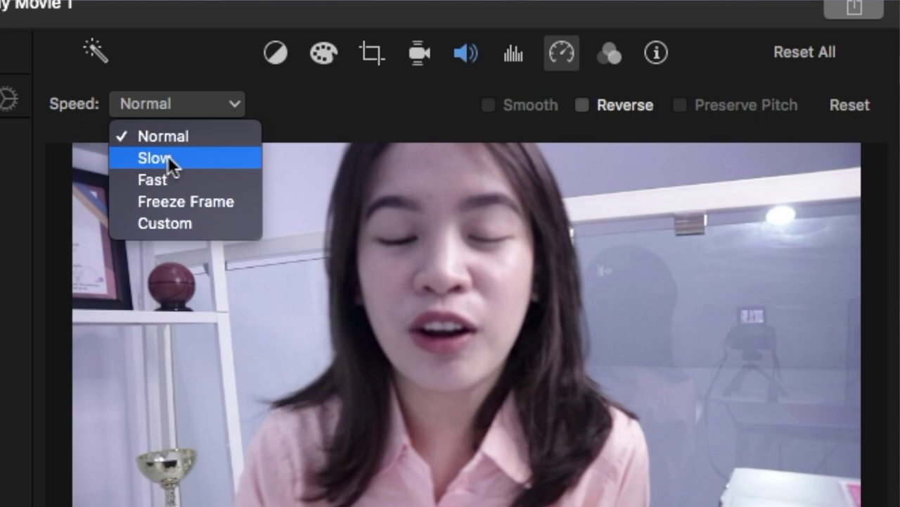
{"action": "left_click", "coordinate": [167, 156]}
{"action": "left_click", "coordinate": [185, 111]}
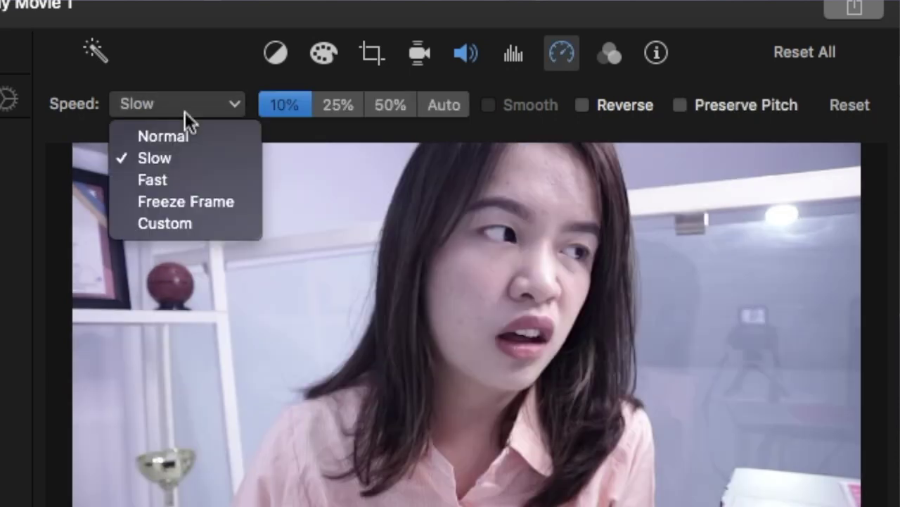
{"action": "left_click", "coordinate": [168, 186]}
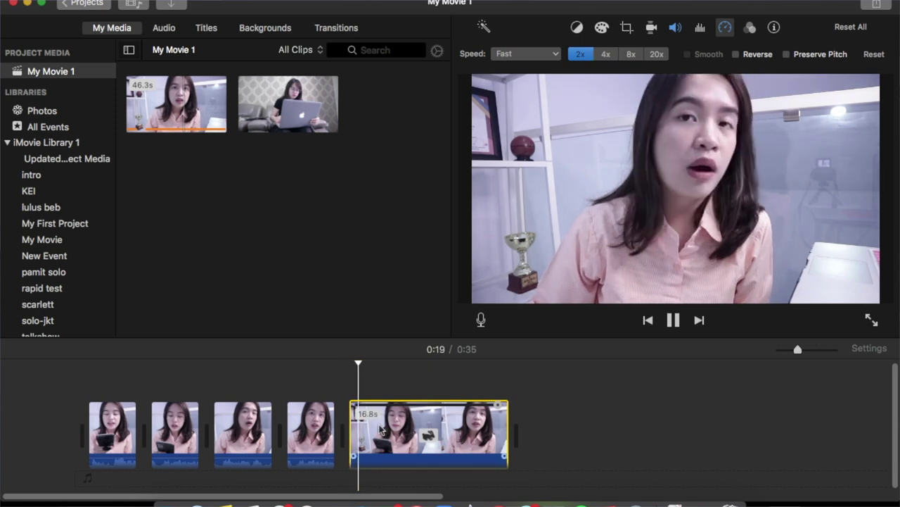
{"action": "key", "text": "space"}
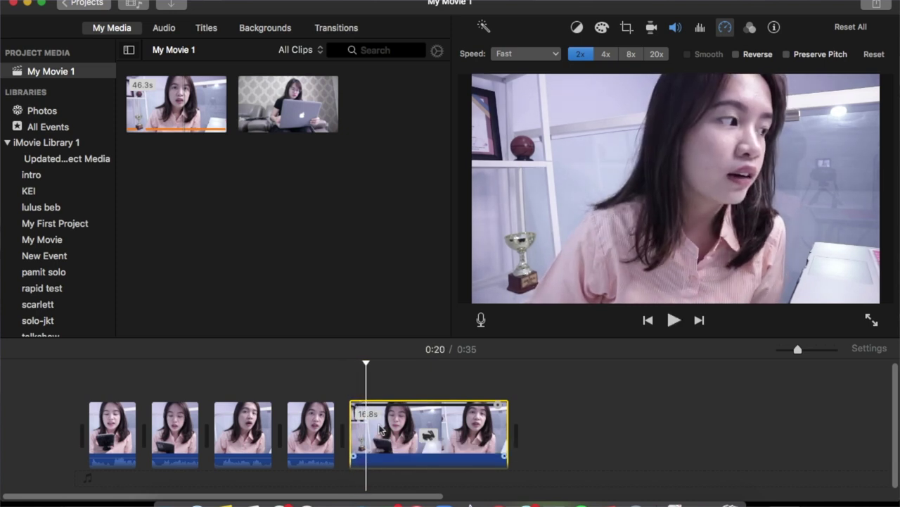
{"action": "left_click", "coordinate": [631, 56]}
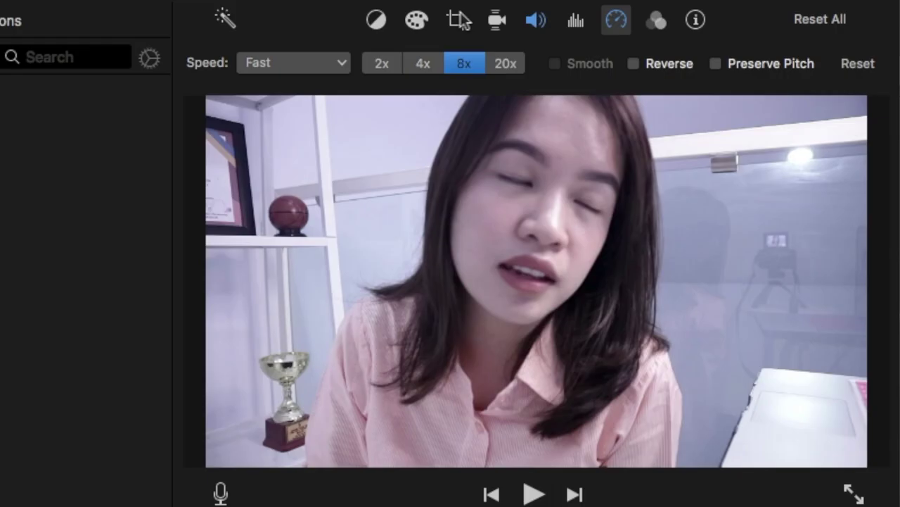
- Try the Crop to Fill style on the last clip, shrinking and repositioning the crop frame around the face
{"action": "left_click", "coordinate": [456, 21]}
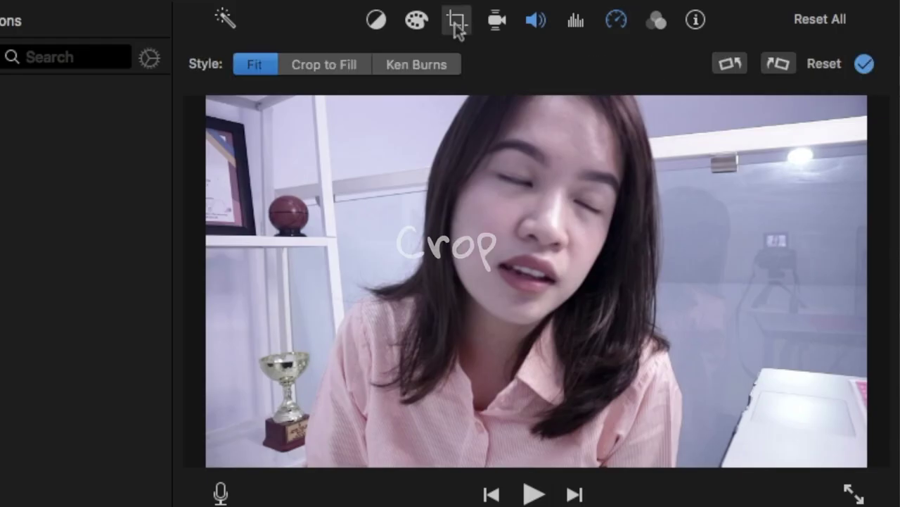
{"action": "left_click", "coordinate": [309, 67]}
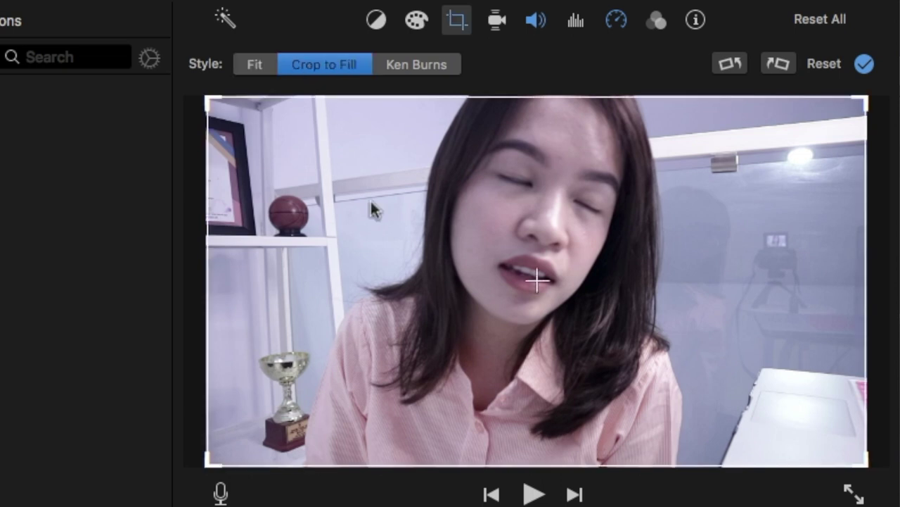
{"action": "left_click_drag", "start_coordinate": [211, 464], "coordinate": [439, 331]}
{"action": "left_click_drag", "start_coordinate": [483, 246], "coordinate": [352, 280]}
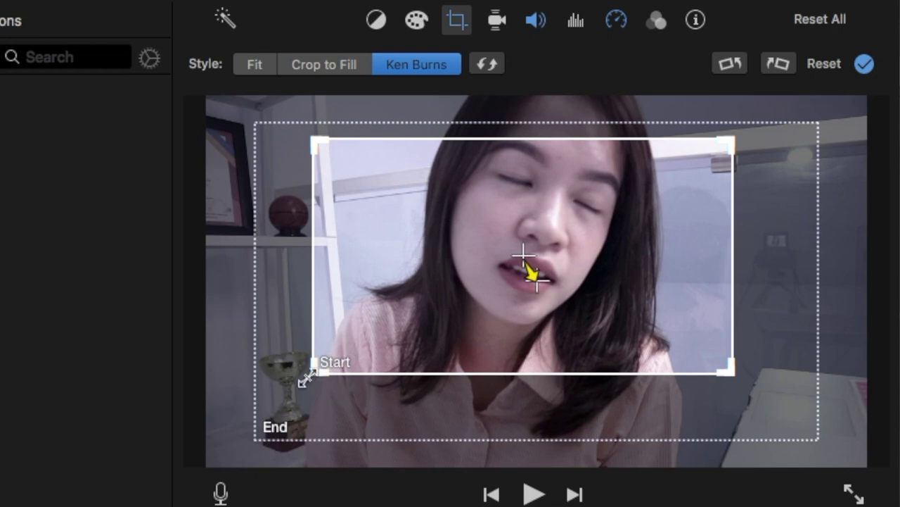
- Use the Ken Burns crop style on the last clip and enlarge its Start frame to the full picture
{"action": "left_click", "coordinate": [358, 346]}
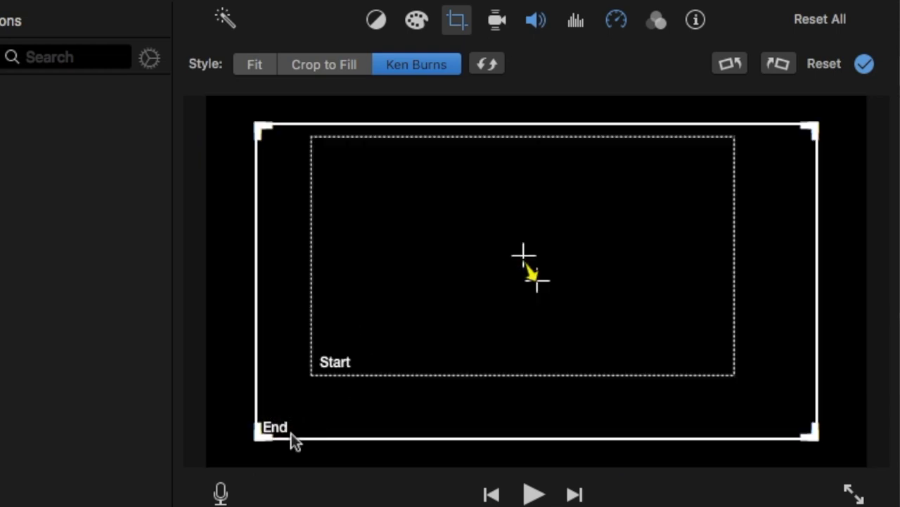
{"action": "left_click", "coordinate": [337, 365]}
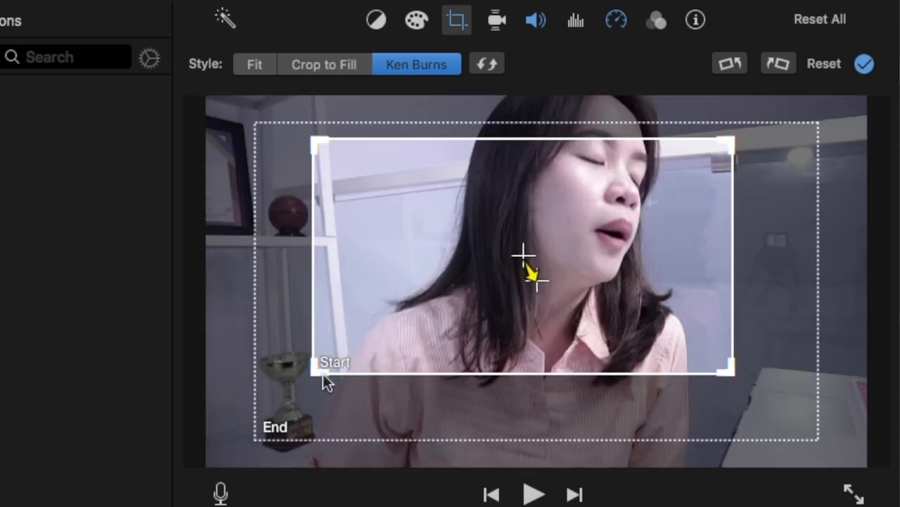
{"action": "left_click_drag", "start_coordinate": [310, 373], "coordinate": [207, 431]}
{"action": "left_click_drag", "start_coordinate": [733, 150], "coordinate": [864, 98]}
- Shrink the Ken Burns End frame to a small area at the picture's centre and apply the crop
{"action": "left_click", "coordinate": [453, 394]}
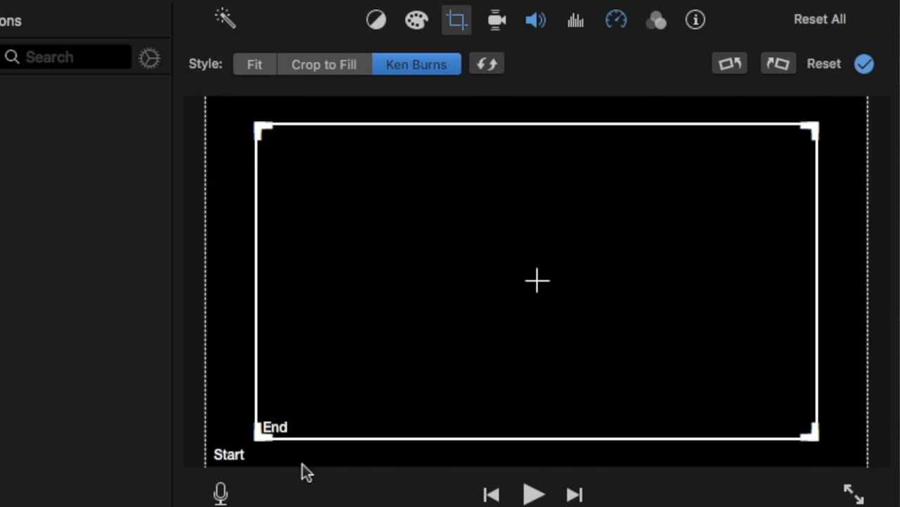
{"action": "left_click_drag", "start_coordinate": [261, 434], "coordinate": [538, 274]}
{"action": "left_click_drag", "start_coordinate": [633, 229], "coordinate": [525, 300]}
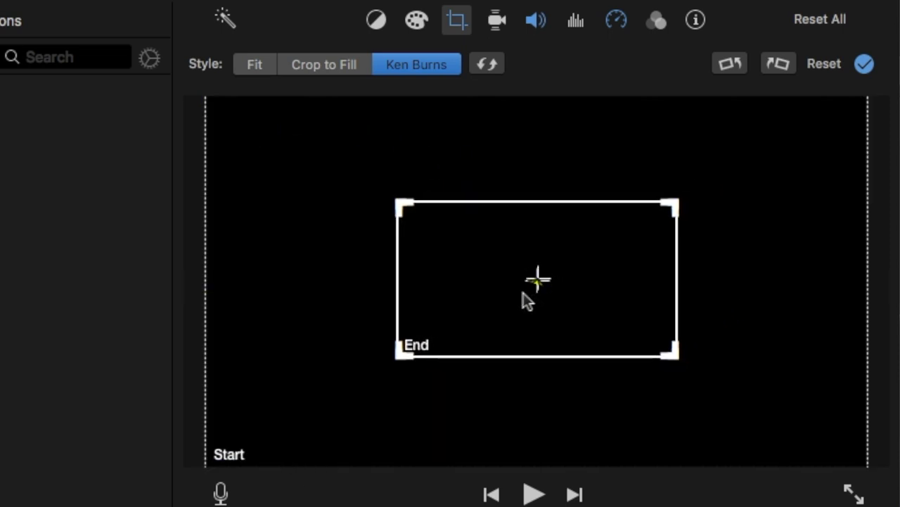
{"action": "left_click", "coordinate": [867, 66]}
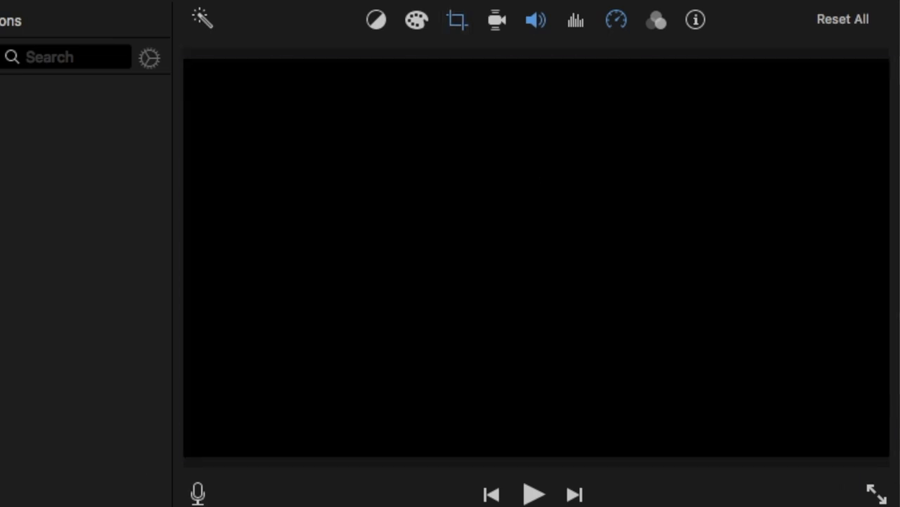
{"action": "key", "text": "space"}
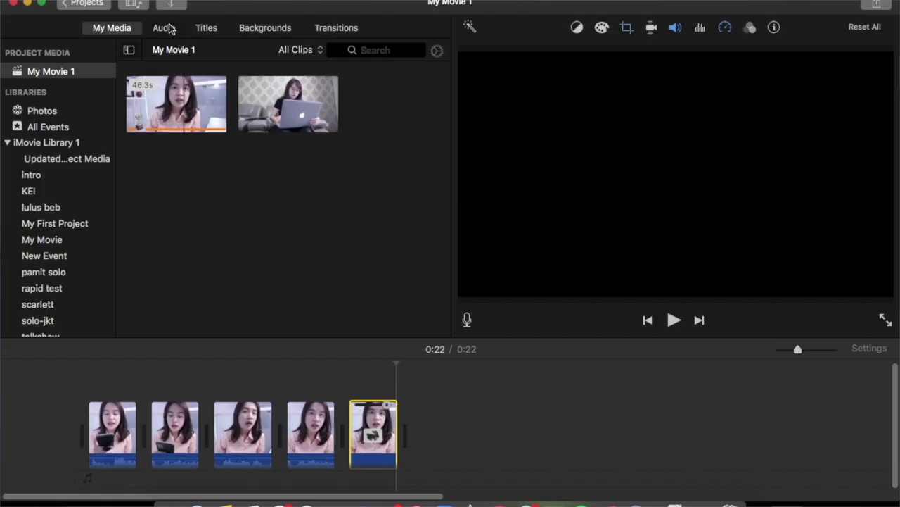
- Browse the sound effects library and preview the Cartoon Boing, Cartoon Trill and Crowd Boo effects
{"action": "left_click", "coordinate": [166, 27]}
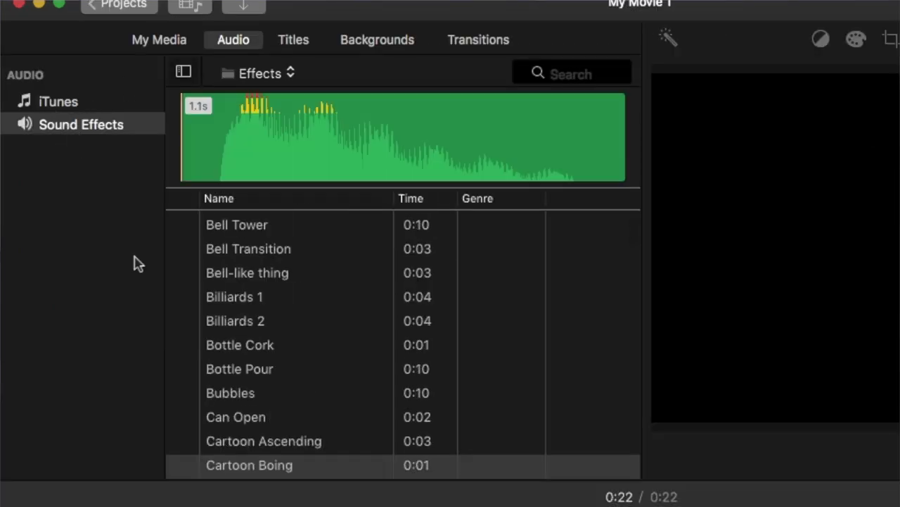
{"action": "scroll", "coordinate": [265, 461], "scroll_direction": "down", "scroll_amount": 2}
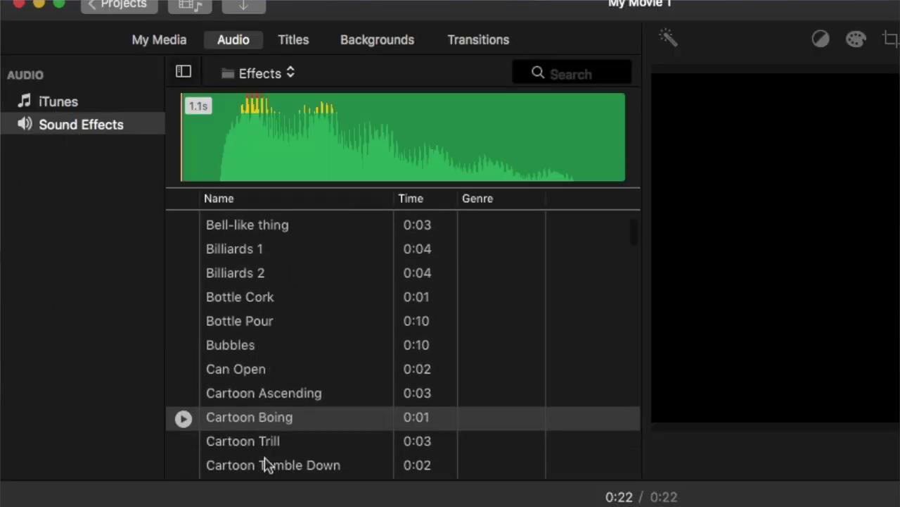
{"action": "left_click", "coordinate": [183, 413]}
{"action": "scroll", "coordinate": [185, 397], "scroll_direction": "down", "scroll_amount": 3}
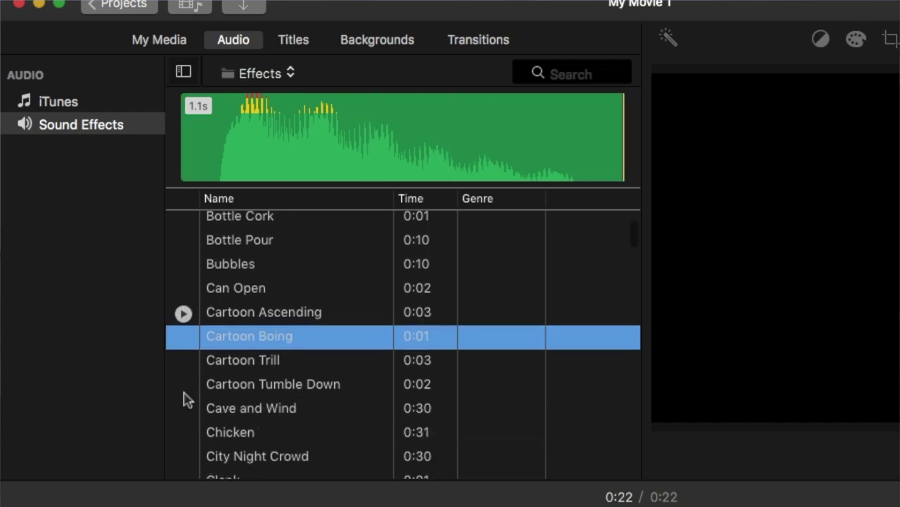
{"action": "left_click", "coordinate": [183, 362]}
{"action": "scroll", "coordinate": [185, 366], "scroll_direction": "down", "scroll_amount": 9}
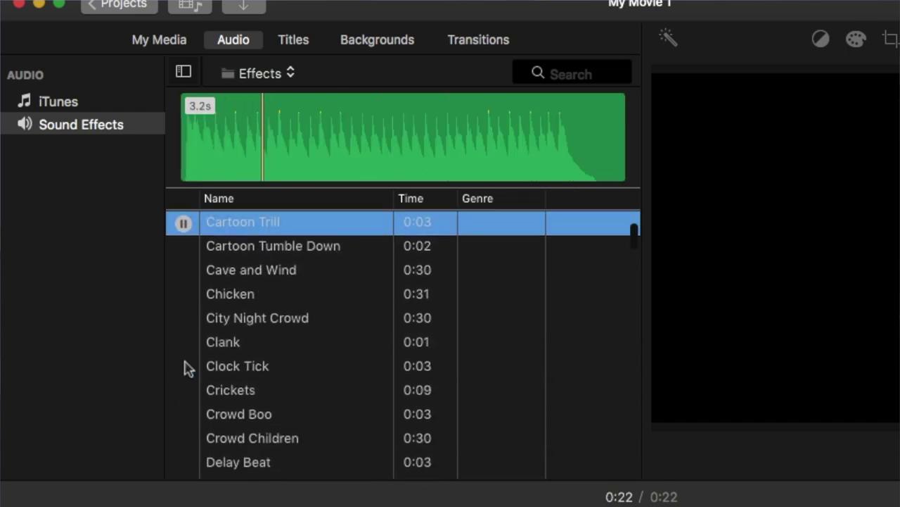
{"action": "left_click", "coordinate": [183, 329]}
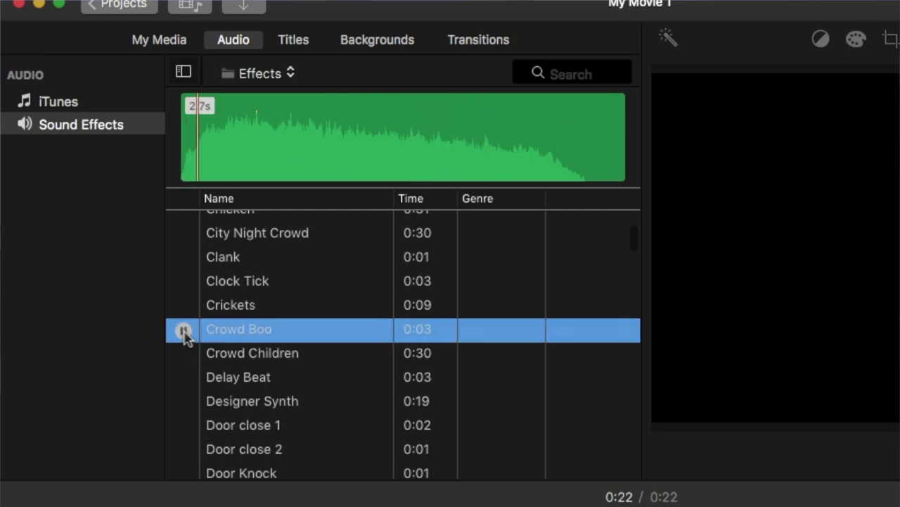
- Preview the Bell Transition sound effect and another short effect further down the list
{"action": "scroll", "coordinate": [183, 338], "scroll_direction": "up", "scroll_amount": 20}
{"action": "scroll", "coordinate": [201, 415], "scroll_direction": "down", "scroll_amount": 6}
{"action": "scroll", "coordinate": [201, 415], "scroll_direction": "down", "scroll_amount": 7}
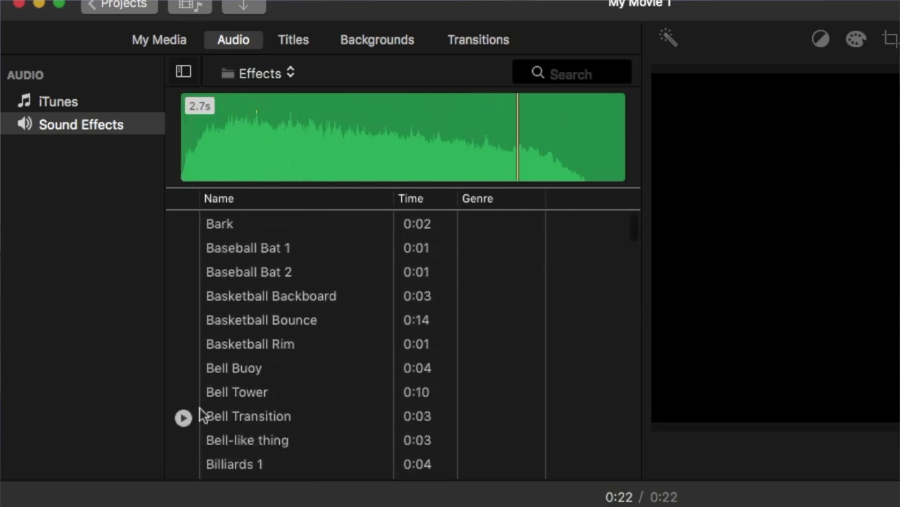
{"action": "left_click", "coordinate": [183, 353]}
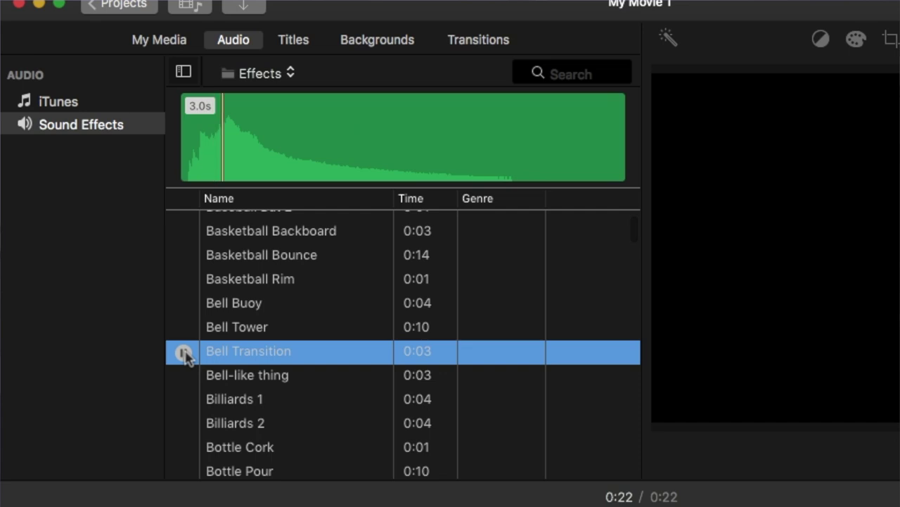
{"action": "scroll", "coordinate": [186, 355], "scroll_direction": "down", "scroll_amount": 2}
{"action": "left_click", "coordinate": [183, 397]}
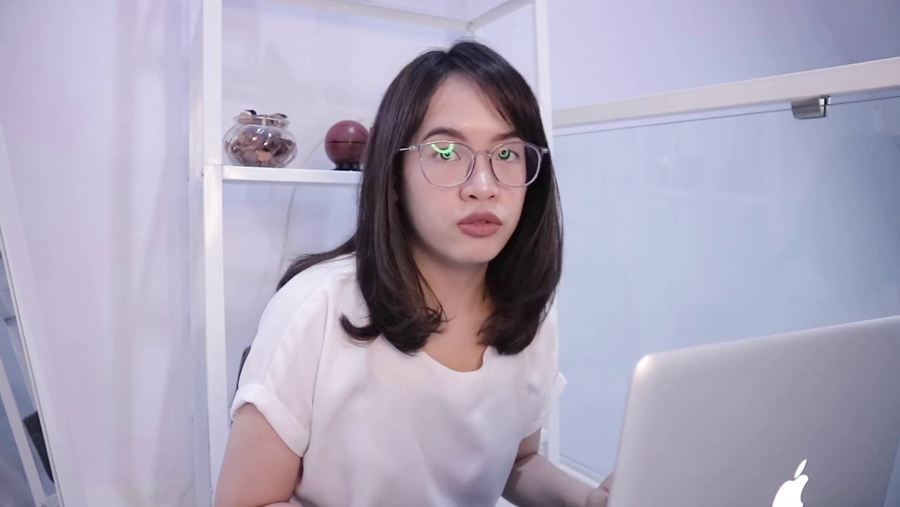
{"action": "scroll", "coordinate": [177, 218], "scroll_direction": "down", "scroll_amount": 15}
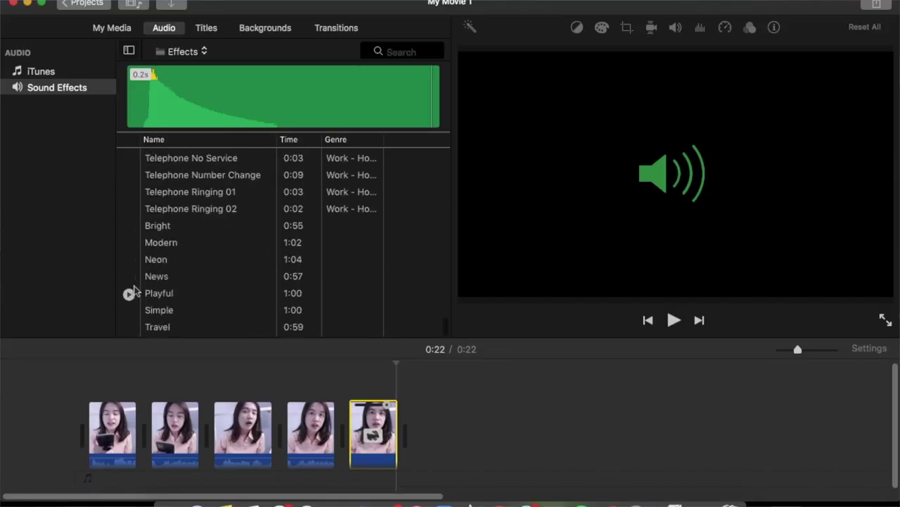
- Preview the Bright and Playful tracks at the end of the sound effects list and check the effects categories
{"action": "left_click", "coordinate": [129, 227]}
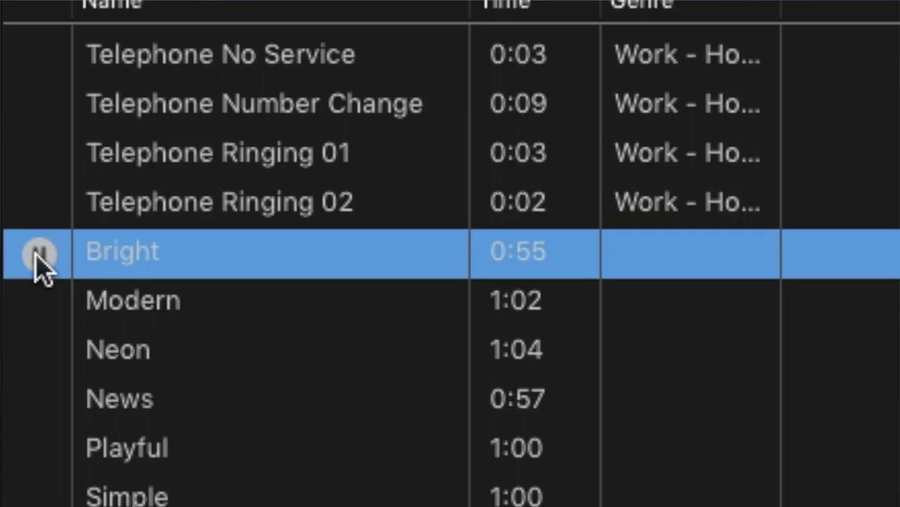
{"action": "left_click", "coordinate": [37, 454]}
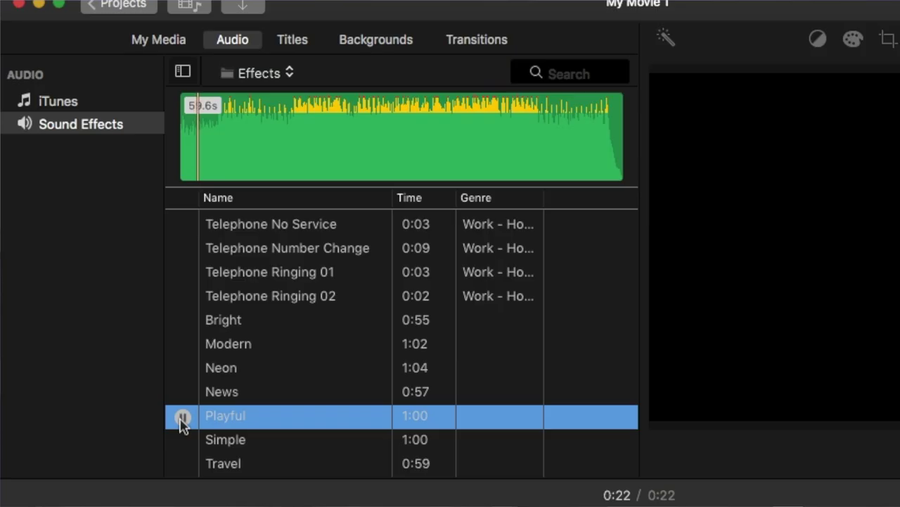
{"action": "left_click", "coordinate": [41, 395]}
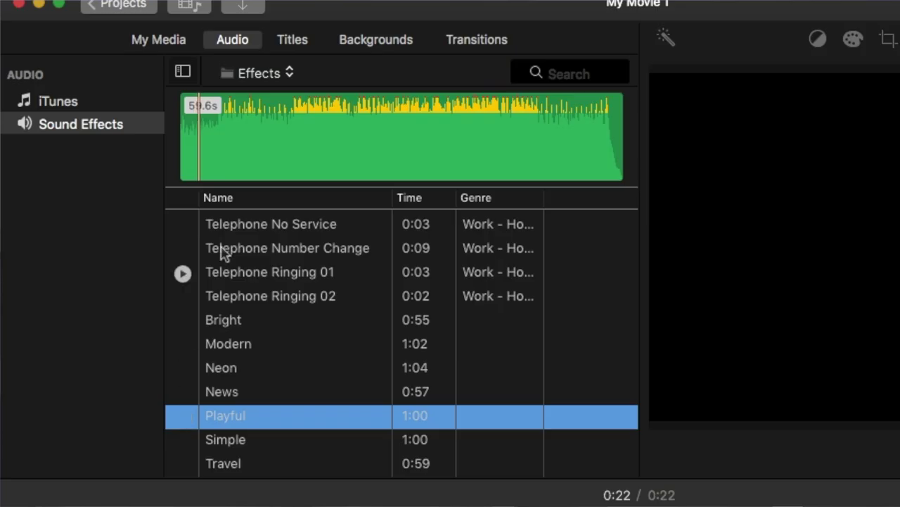
{"action": "scroll", "coordinate": [402, 421], "scroll_direction": "up", "scroll_amount": 2}
{"action": "scroll", "coordinate": [368, 432], "scroll_direction": "up", "scroll_amount": 15}
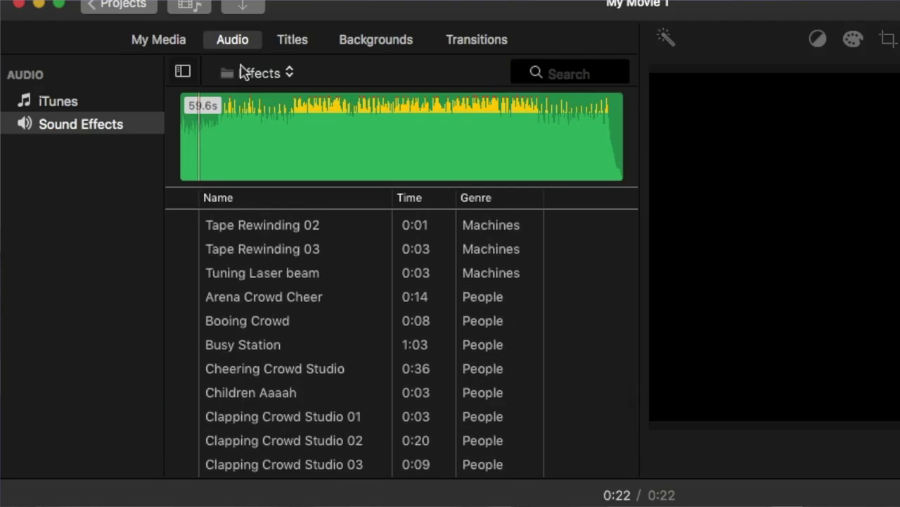
{"action": "left_click", "coordinate": [242, 72]}
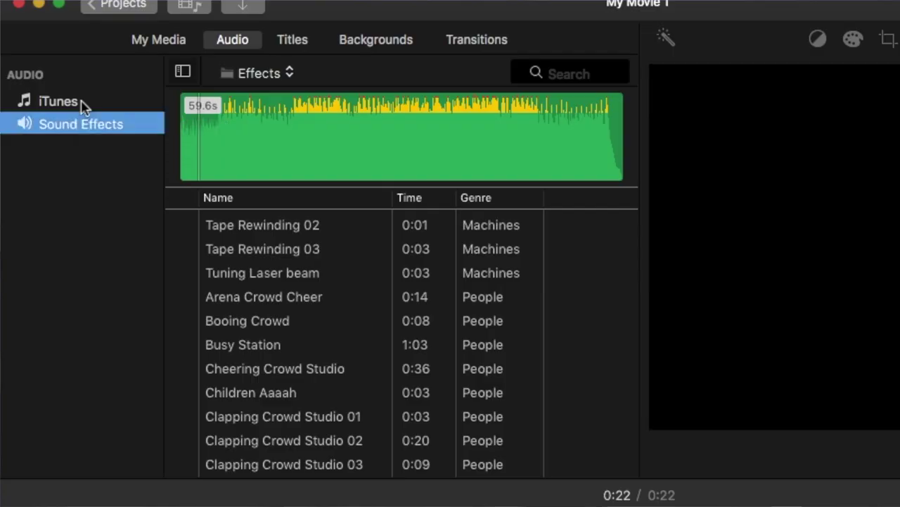
- Preview Ain't That Something in the iTunes library and add All the Jingle Ladies beneath the clips, starting at the first clip
{"action": "left_click", "coordinate": [82, 104]}
{"action": "scroll", "coordinate": [264, 318], "scroll_direction": "down", "scroll_amount": 5}
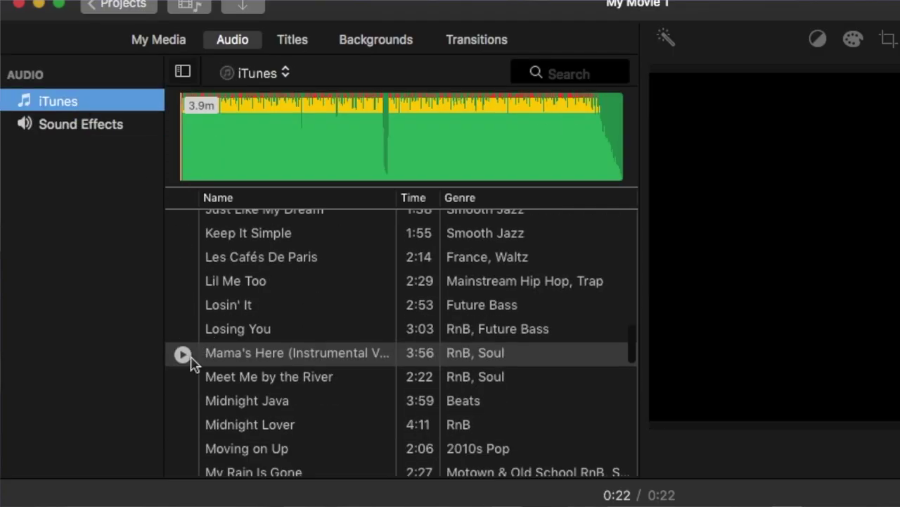
{"action": "scroll", "coordinate": [190, 362], "scroll_direction": "down", "scroll_amount": 10}
{"action": "scroll", "coordinate": [195, 364], "scroll_direction": "up", "scroll_amount": 20}
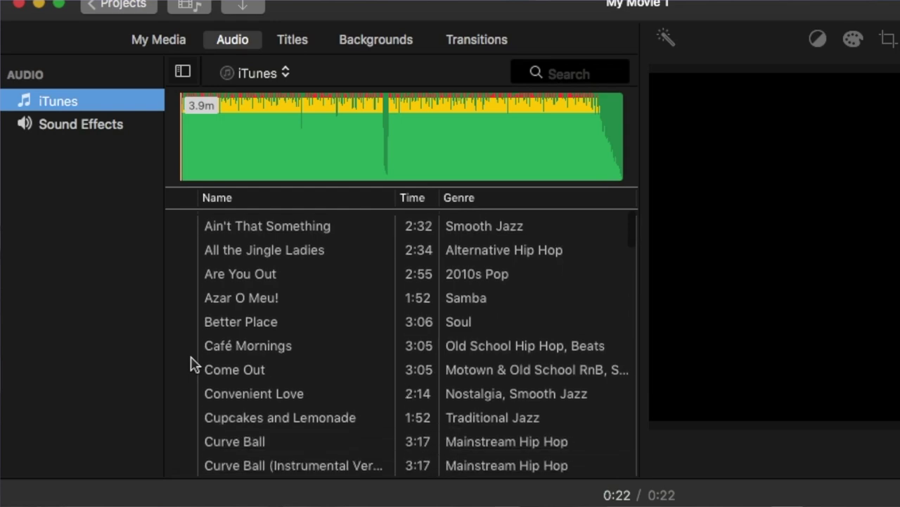
{"action": "left_click", "coordinate": [181, 232]}
{"action": "left_click", "coordinate": [267, 249]}
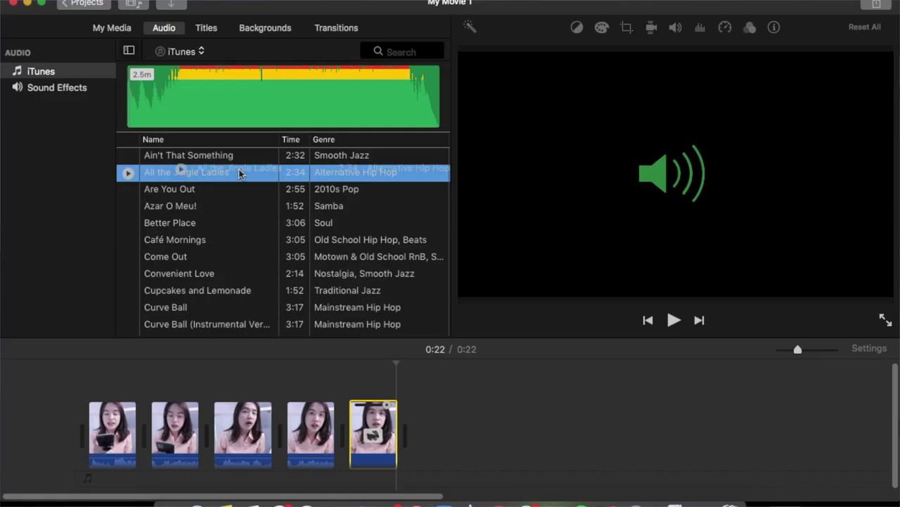
{"action": "left_click_drag", "start_coordinate": [119, 369], "coordinate": [83, 475]}
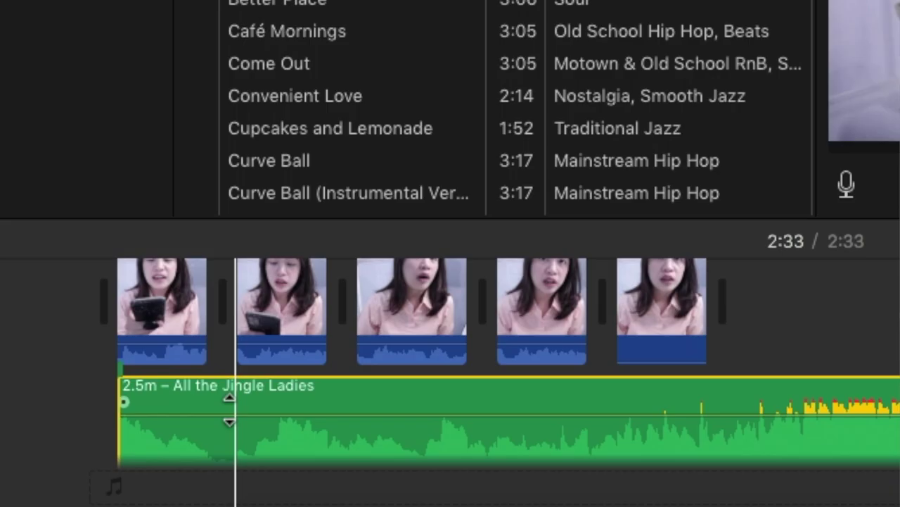
- Split the music where the second and fourth video clips begin, and delete the last music piece
{"action": "key", "text": "super+b"}
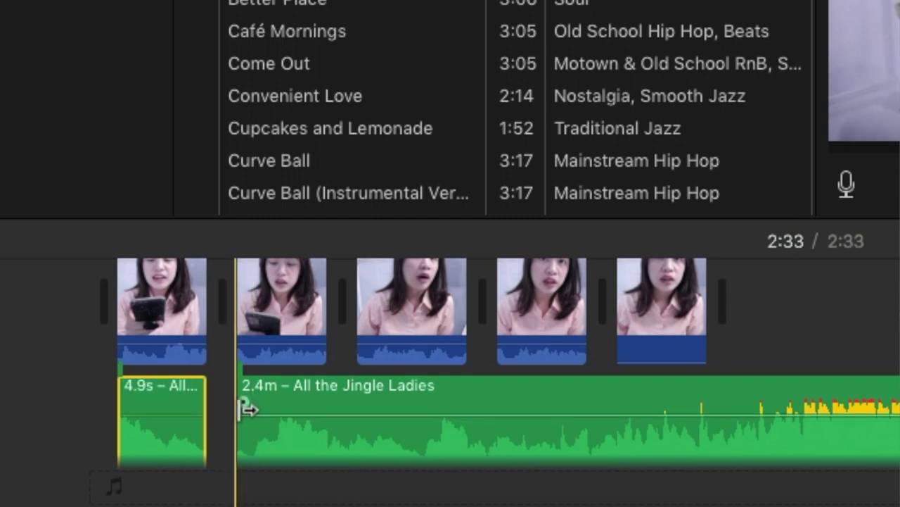
{"action": "left_click", "coordinate": [480, 400]}
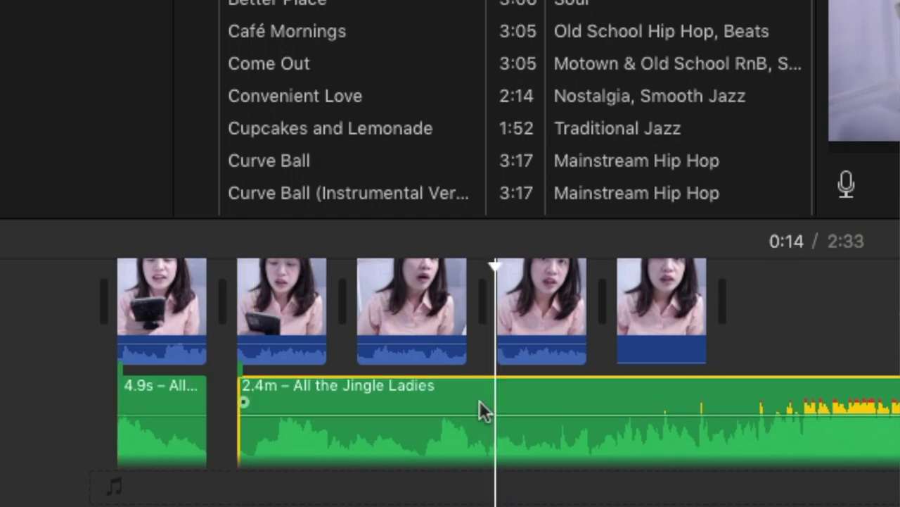
{"action": "key", "text": "super+b"}
{"action": "left_click", "coordinate": [703, 400]}
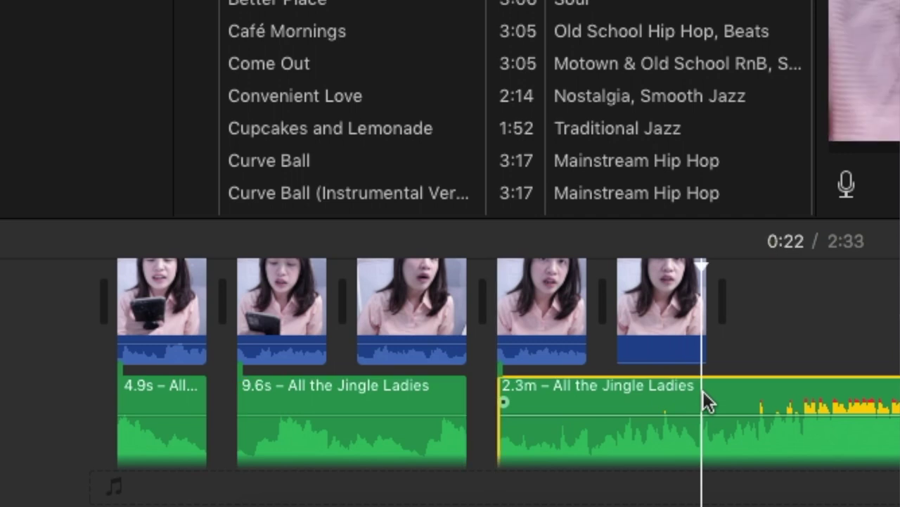
{"action": "key", "text": "Delete"}
- Shorten the second music piece from its end to about 3 seconds
{"action": "left_click", "coordinate": [393, 331]}
{"action": "left_click_drag", "start_coordinate": [465, 386], "coordinate": [296, 404]}
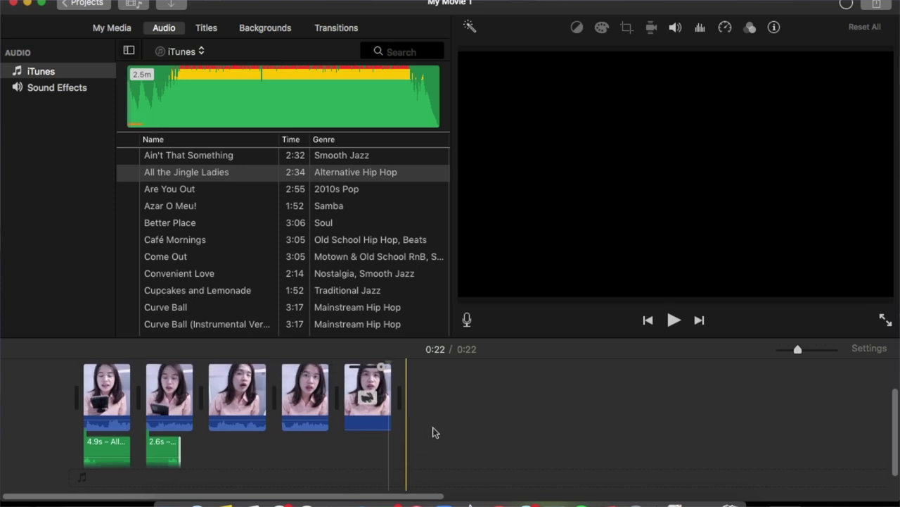
{"action": "left_click_drag", "start_coordinate": [798, 349], "coordinate": [775, 363]}
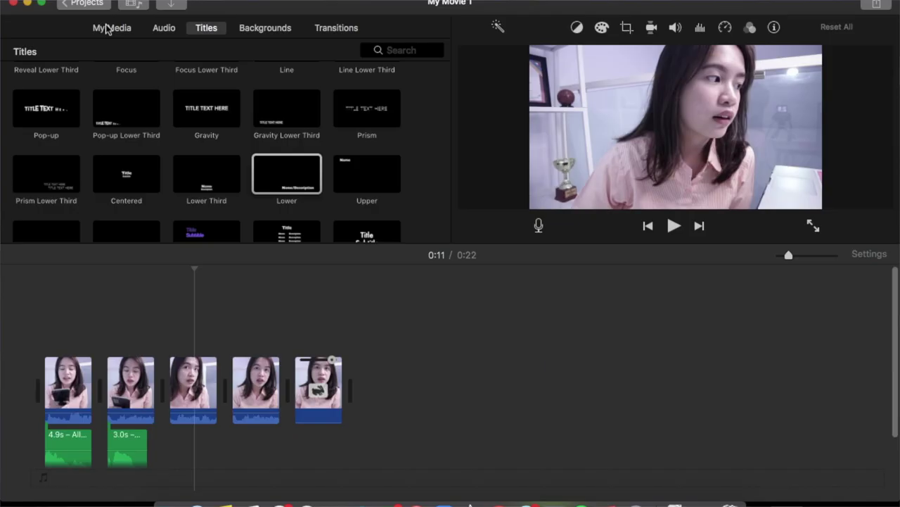
- Look over the project media and audio library, and browse the available title styles
{"action": "left_click", "coordinate": [107, 28]}
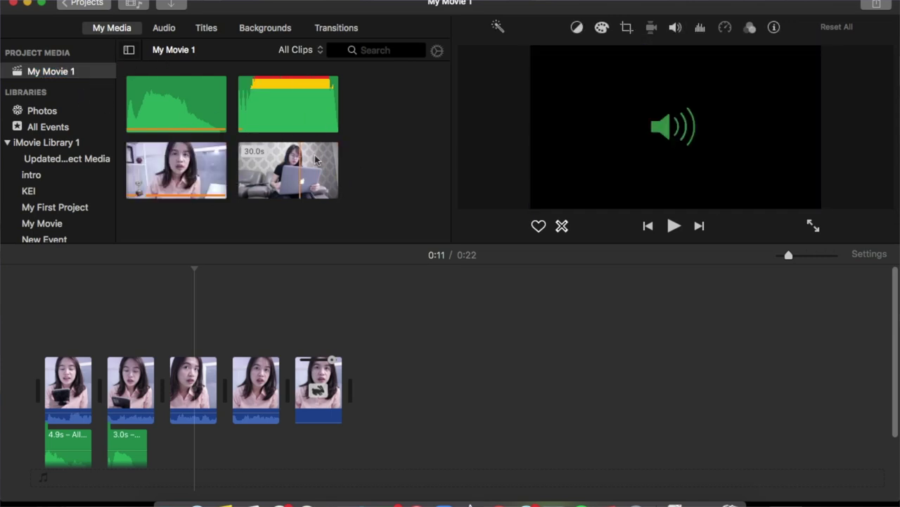
{"action": "left_click", "coordinate": [165, 31]}
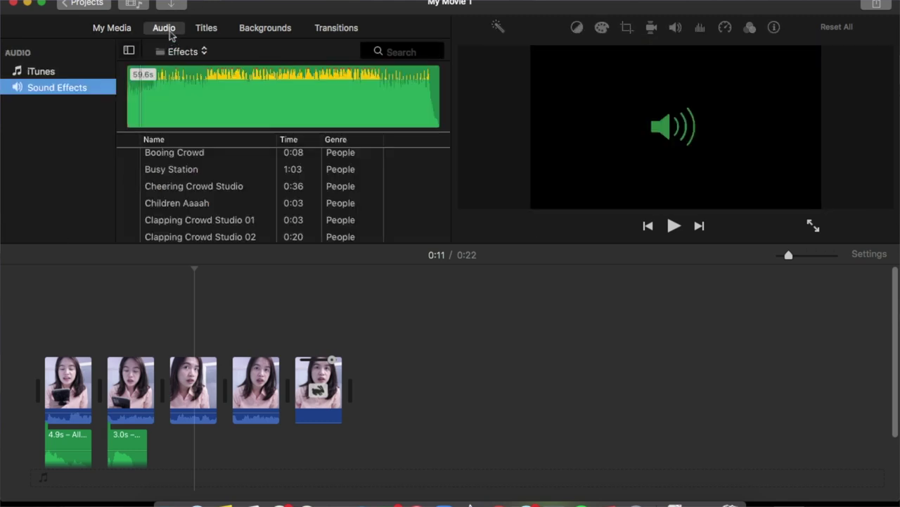
{"action": "left_click", "coordinate": [206, 28]}
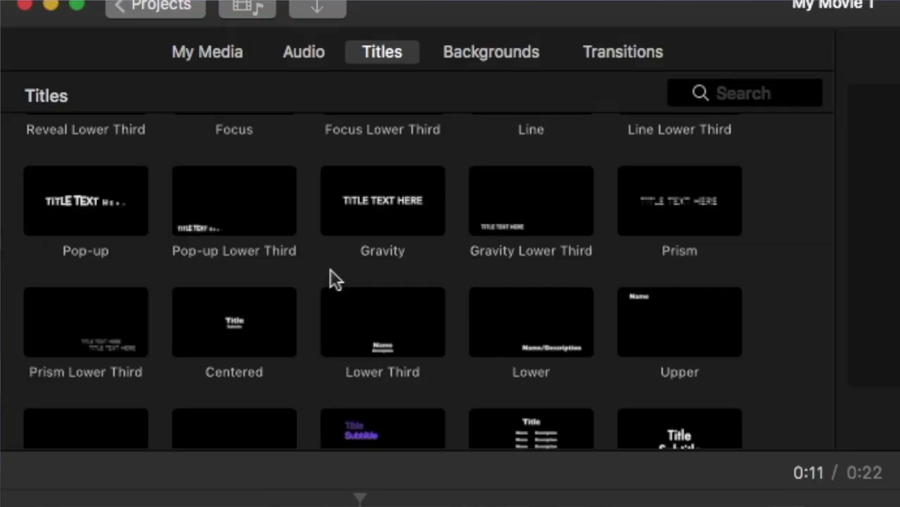
{"action": "scroll", "coordinate": [338, 275], "scroll_direction": "down", "scroll_amount": 3}
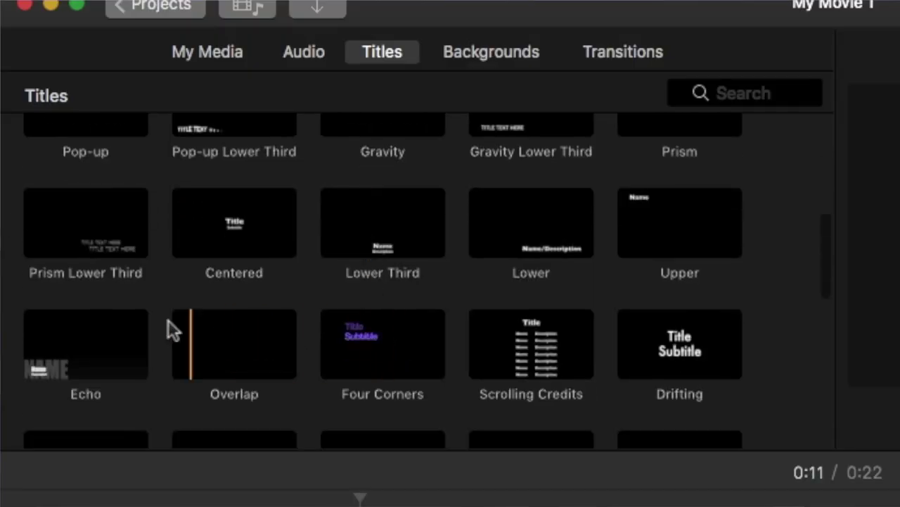
{"action": "scroll", "coordinate": [210, 336], "scroll_direction": "down", "scroll_amount": 3}
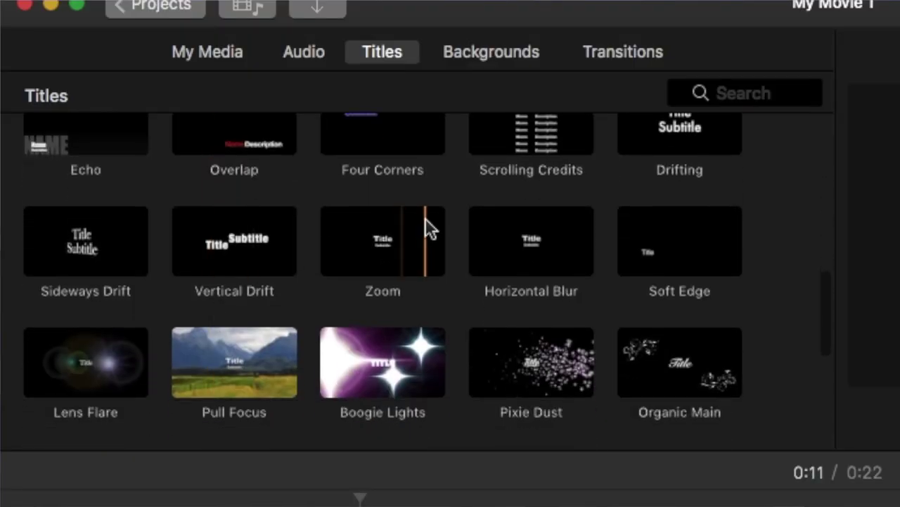
{"action": "scroll", "coordinate": [425, 222], "scroll_direction": "down", "scroll_amount": 6}
{"action": "scroll", "coordinate": [426, 221], "scroll_direction": "up", "scroll_amount": 2}
{"action": "scroll", "coordinate": [426, 224], "scroll_direction": "up", "scroll_amount": 10}
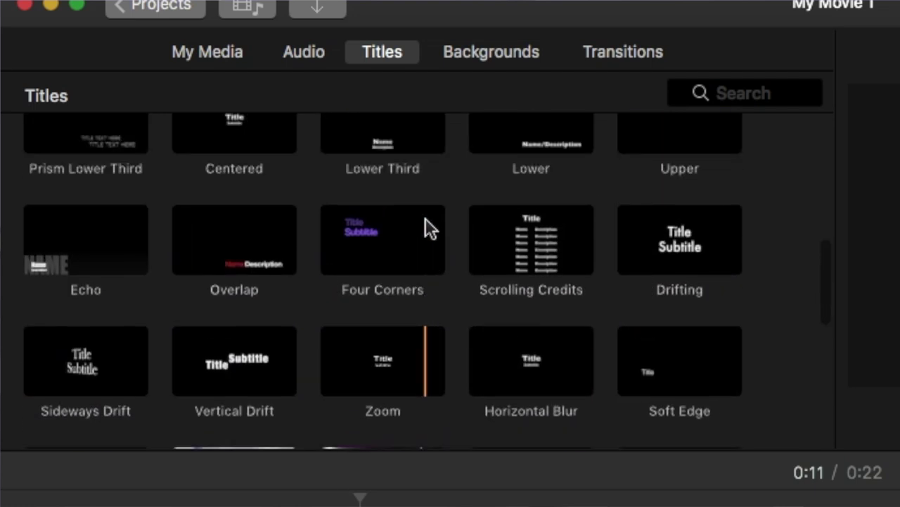
- Place the Lower title above the start of the third clip and select it for editing
{"action": "left_click", "coordinate": [531, 225]}
{"action": "left_click_drag", "start_coordinate": [553, 224], "coordinate": [326, 506]}
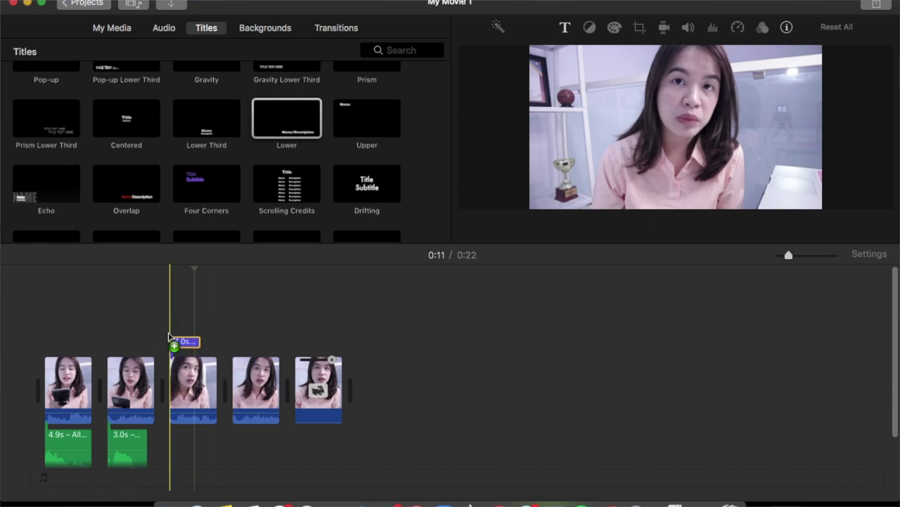
{"action": "left_click_drag", "start_coordinate": [168, 337], "coordinate": [180, 345]}
{"action": "left_click", "coordinate": [179, 344]}
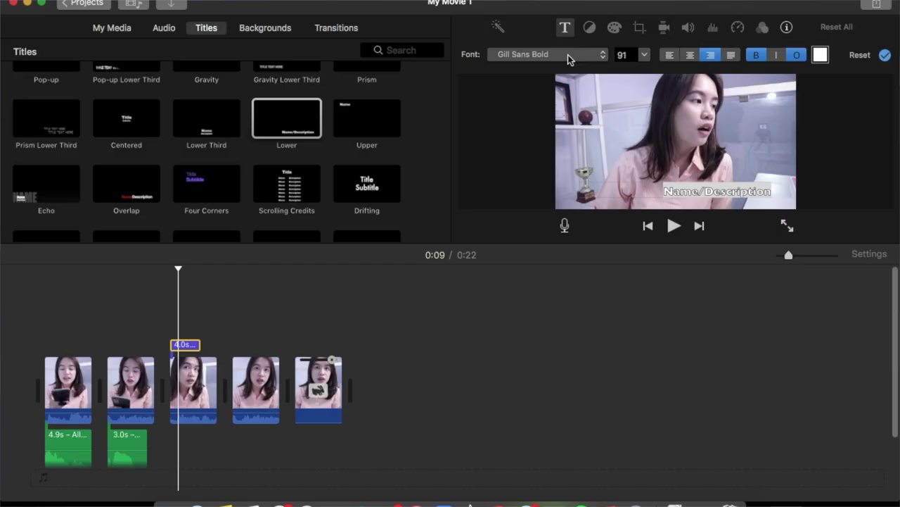
- Look through the font choices for the Lower title and set its font to Goudy Old Style Bold
{"action": "left_click", "coordinate": [240, 112]}
{"action": "scroll", "coordinate": [213, 406], "scroll_direction": "down", "scroll_amount": 5}
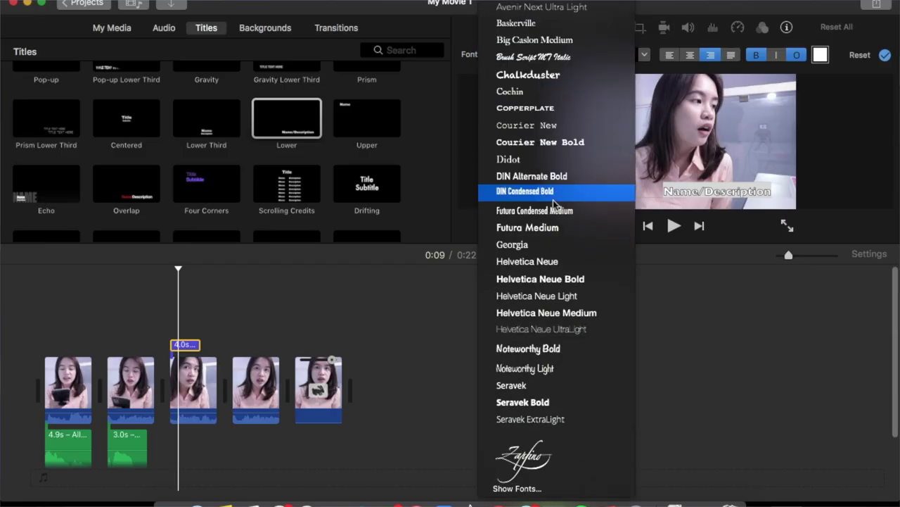
{"action": "scroll", "coordinate": [563, 267], "scroll_direction": "up", "scroll_amount": 1}
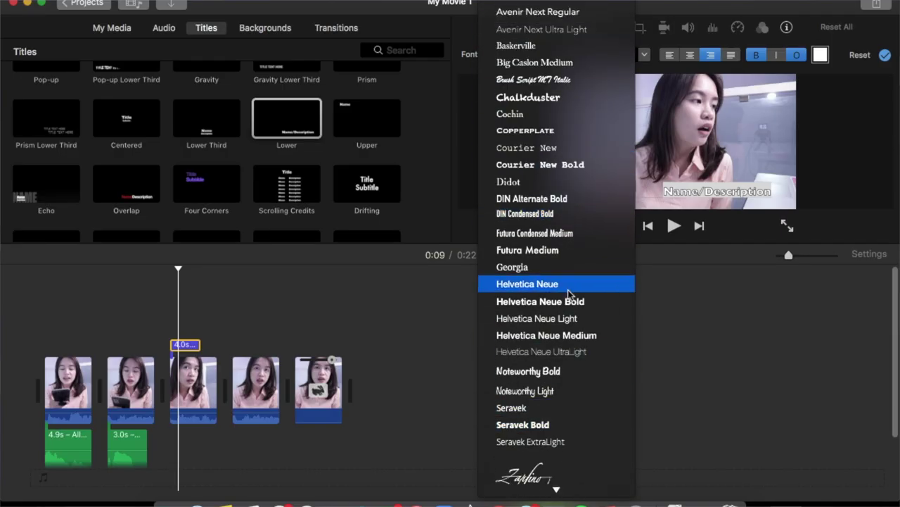
{"action": "scroll", "coordinate": [569, 436], "scroll_direction": "down", "scroll_amount": 1}
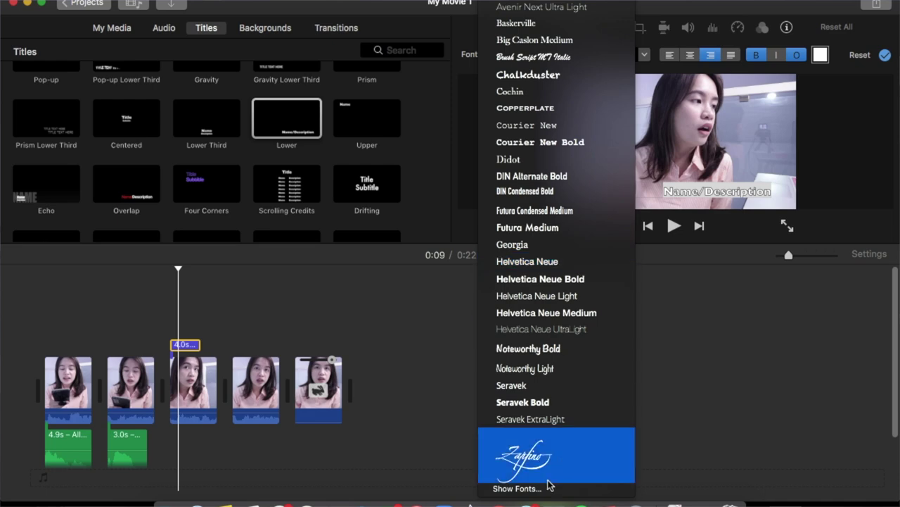
{"action": "left_click", "coordinate": [551, 487]}
{"action": "scroll", "coordinate": [428, 247], "scroll_direction": "down", "scroll_amount": 3}
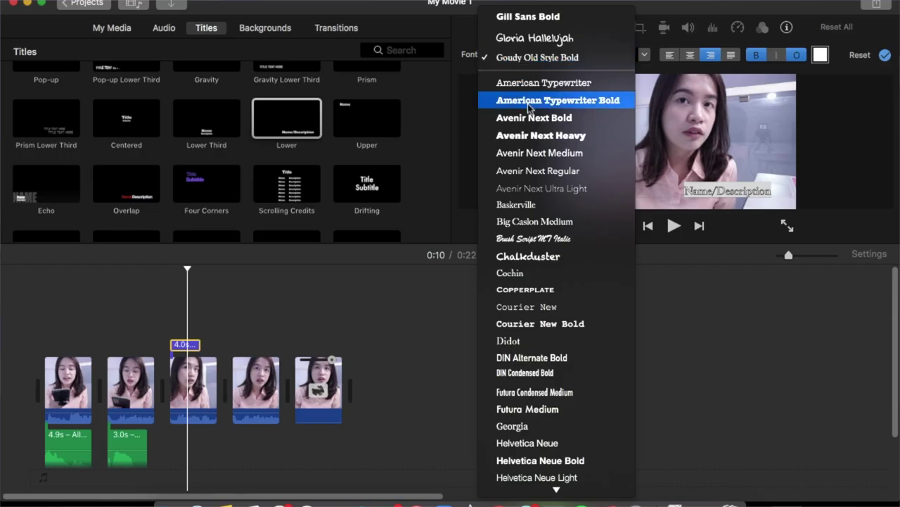
- Set the Lower title's font to Gloria Hallelujah, centre its text and play the timeline briefly
{"action": "left_click", "coordinate": [533, 38]}
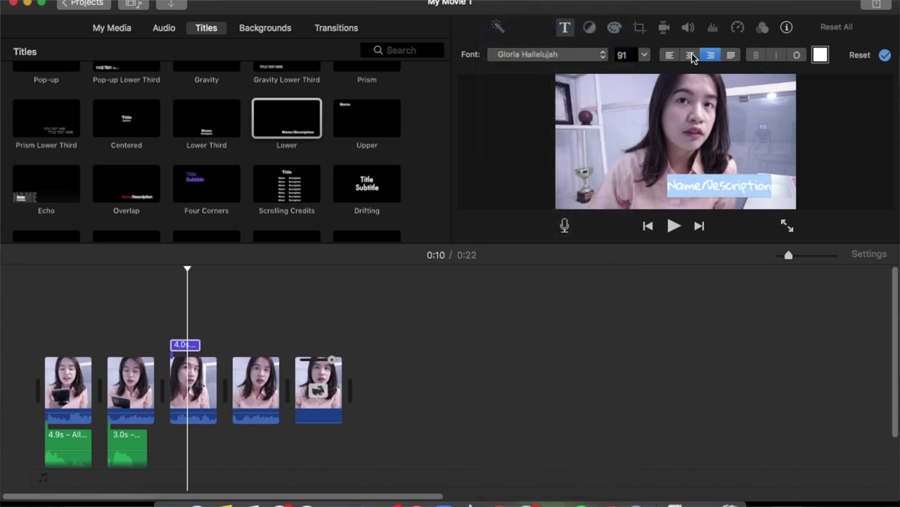
{"action": "left_click", "coordinate": [691, 55]}
{"action": "left_click", "coordinate": [885, 54]}
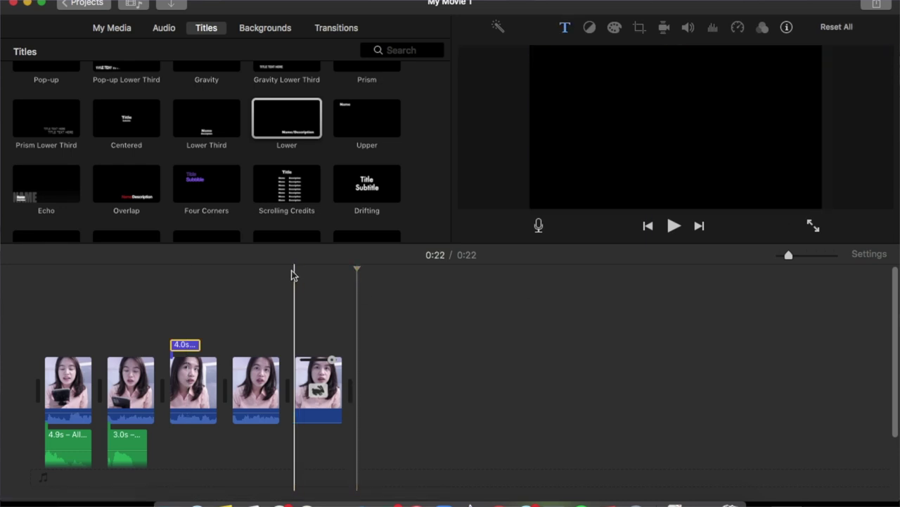
{"action": "key", "text": "space"}
{"action": "key", "text": "space"}
- Extend the Name/Description title from its end to 8 seconds and play back the section where it starts
{"action": "scroll", "coordinate": [386, 178], "scroll_direction": "up", "scroll_amount": 3}
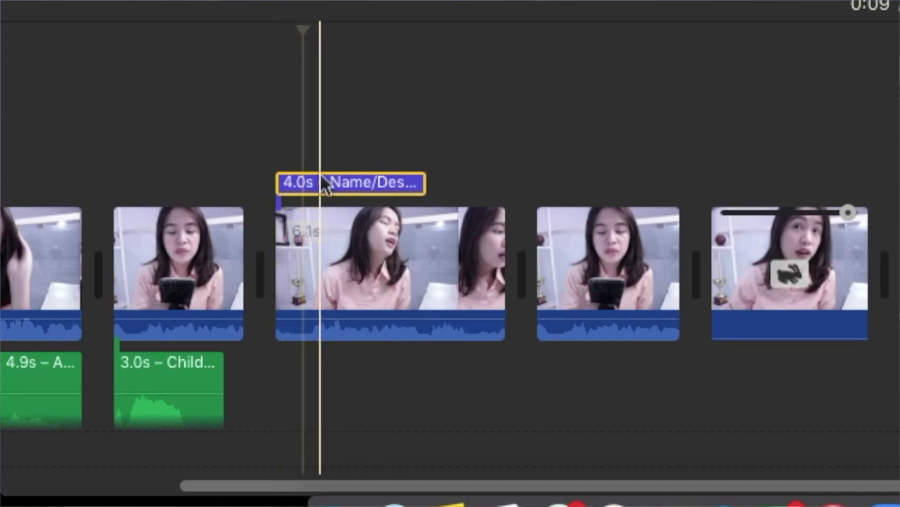
{"action": "left_click_drag", "start_coordinate": [426, 184], "coordinate": [603, 186]}
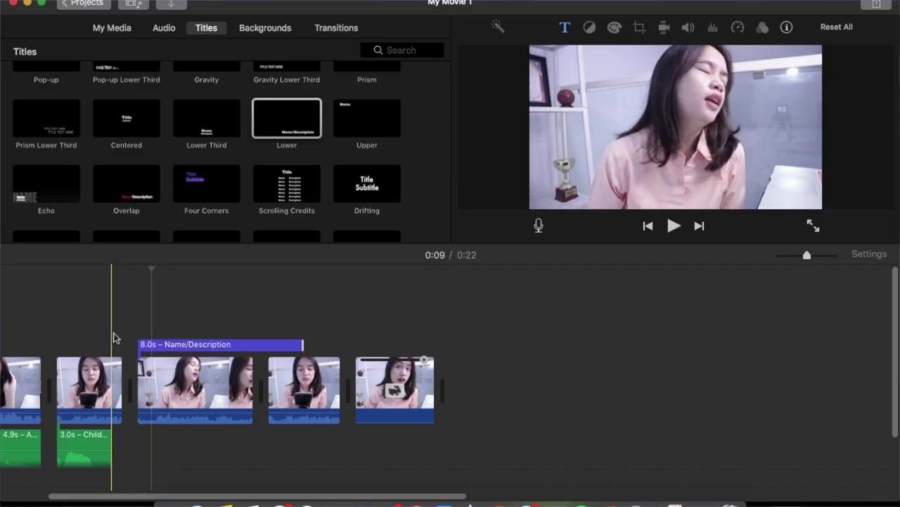
{"action": "key", "text": "space"}
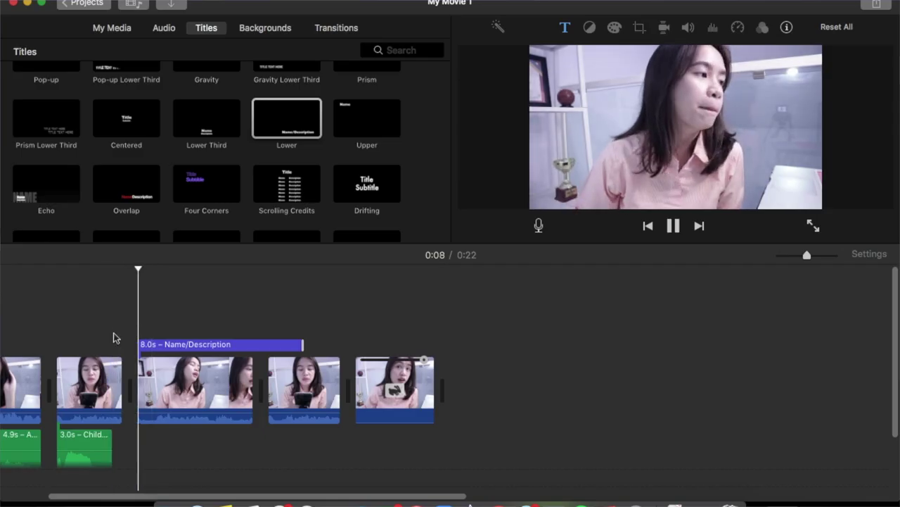
{"action": "key", "text": "space"}
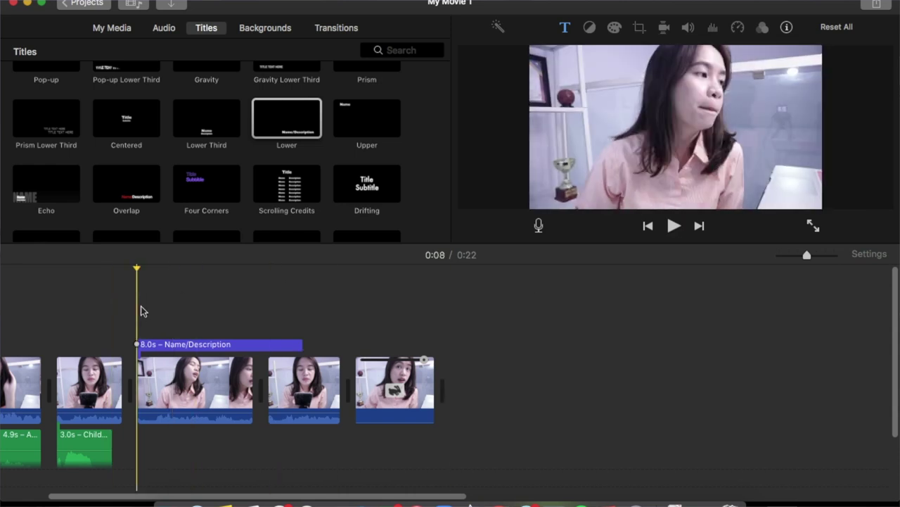
- Add the Bottle Cork sound effect beneath the start of the third clip and play it back with the title
{"action": "left_click", "coordinate": [164, 28]}
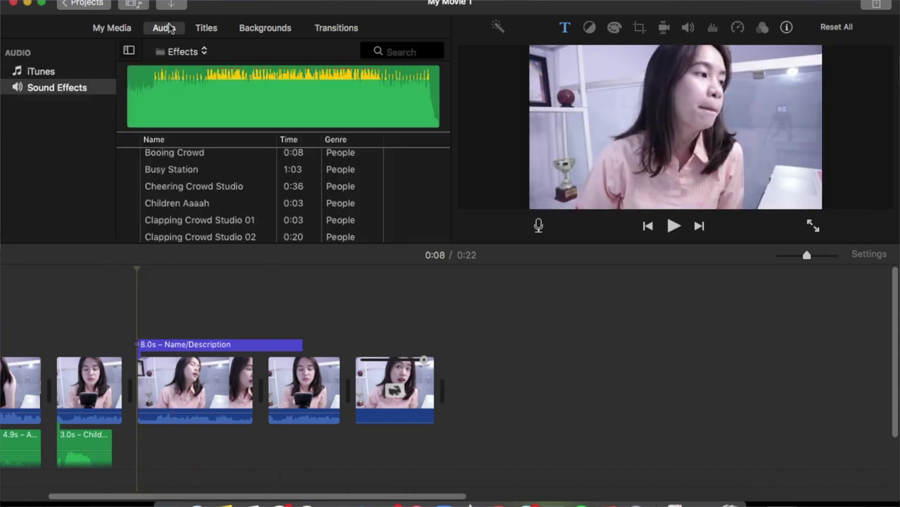
{"action": "scroll", "coordinate": [181, 203], "scroll_direction": "up", "scroll_amount": 15}
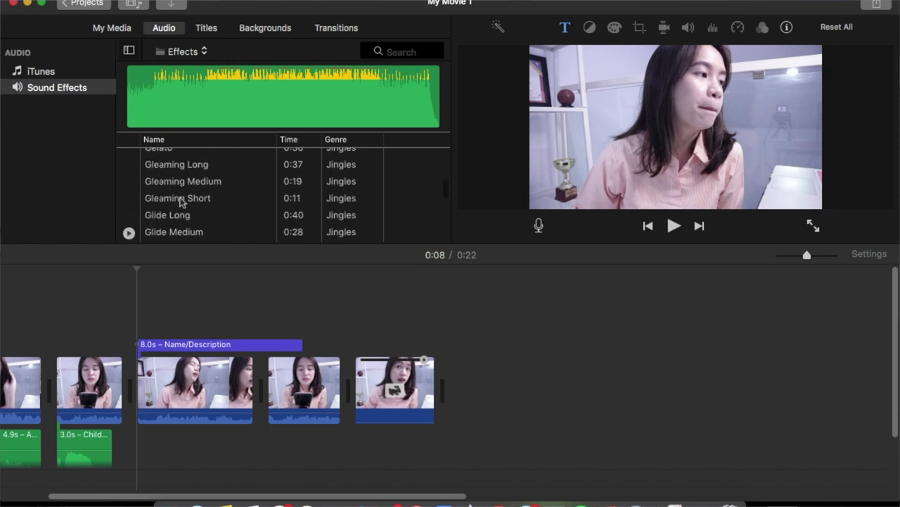
{"action": "scroll", "coordinate": [181, 202], "scroll_direction": "down", "scroll_amount": 6}
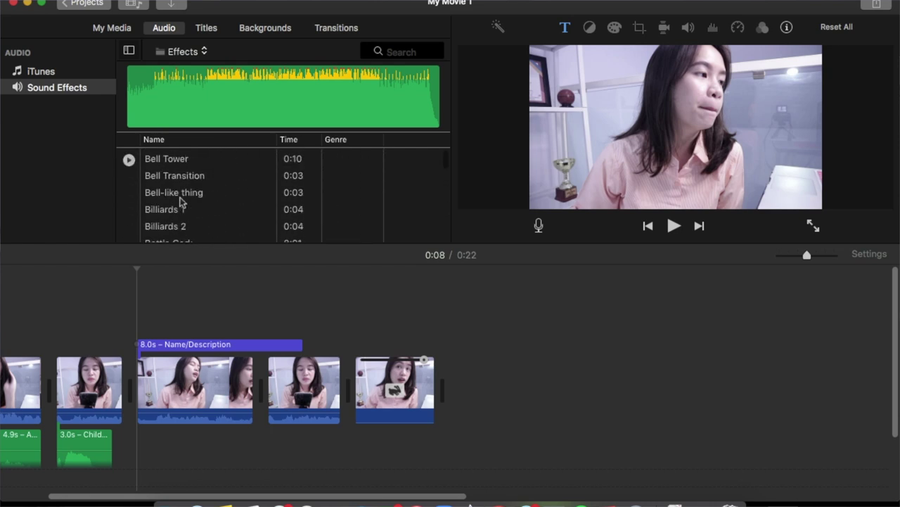
{"action": "scroll", "coordinate": [181, 202], "scroll_direction": "down", "scroll_amount": 2}
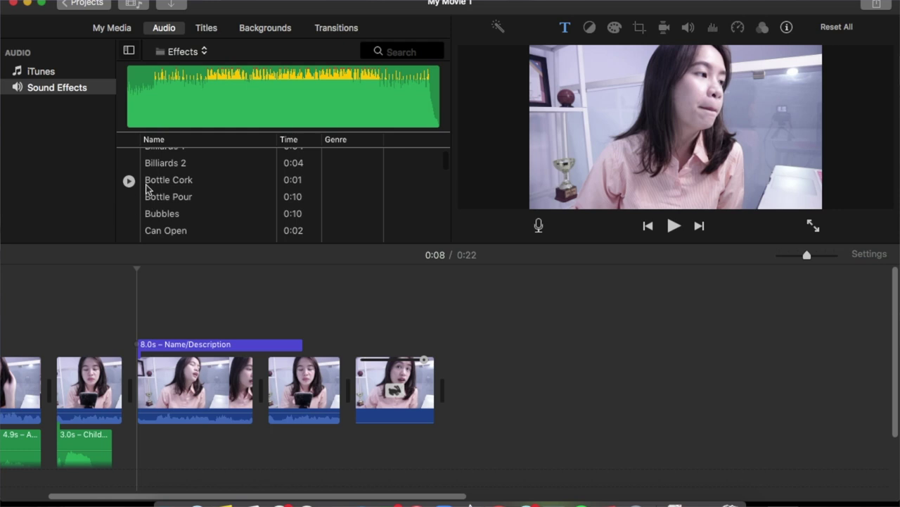
{"action": "left_click_drag", "start_coordinate": [238, 201], "coordinate": [147, 464]}
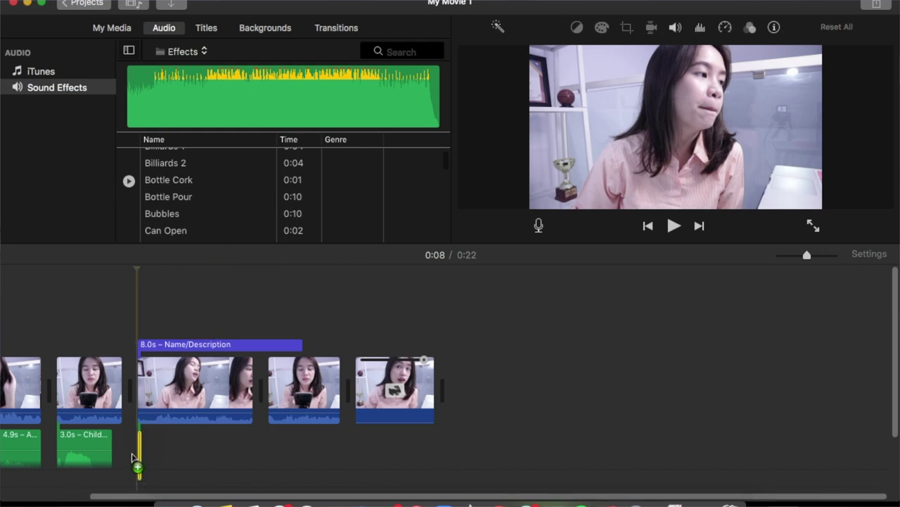
{"action": "left_click_drag", "start_coordinate": [139, 432], "coordinate": [139, 432]}
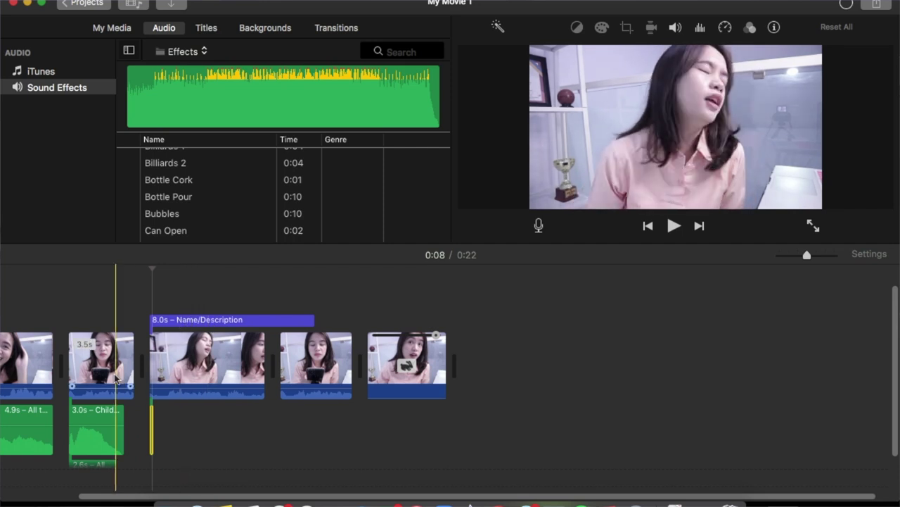
{"action": "key", "text": "space"}
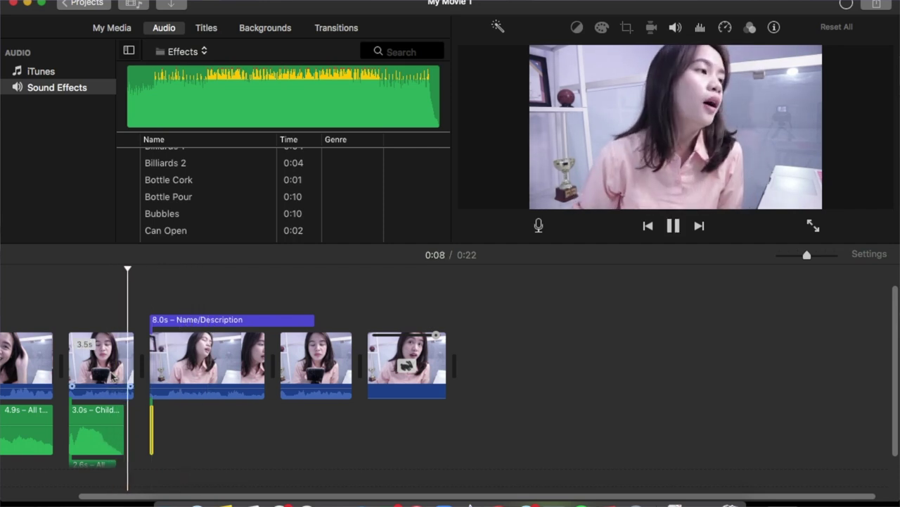
{"action": "key", "text": "space"}
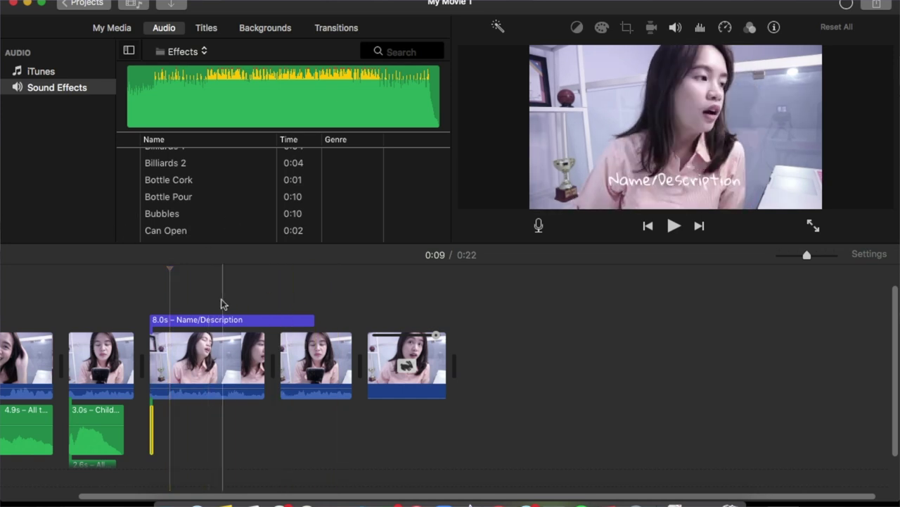
- Insert the Black background between the second and third clips
{"action": "left_click", "coordinate": [247, 321]}
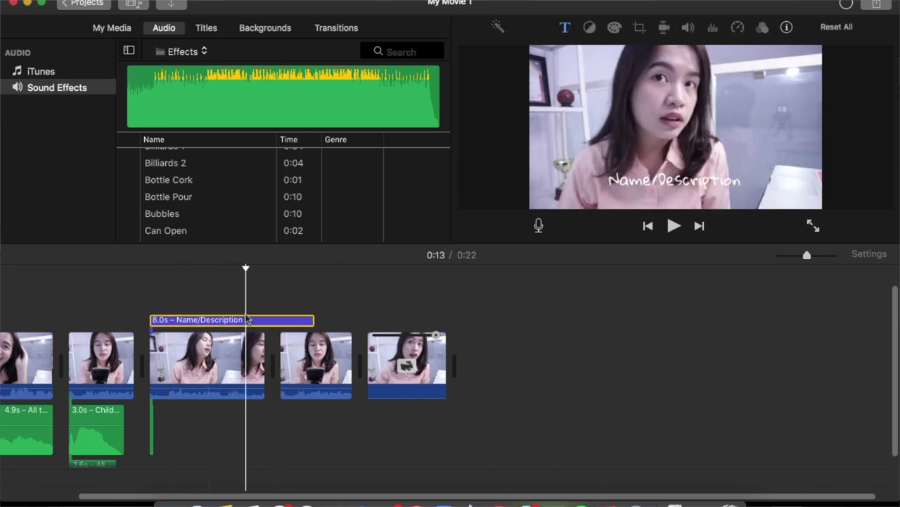
{"action": "left_click", "coordinate": [280, 34]}
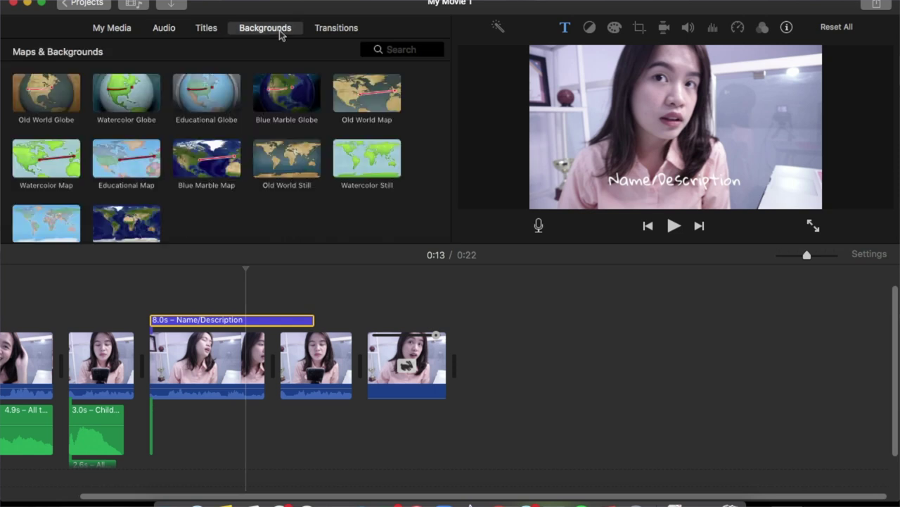
{"action": "scroll", "coordinate": [225, 211], "scroll_direction": "down", "scroll_amount": 10}
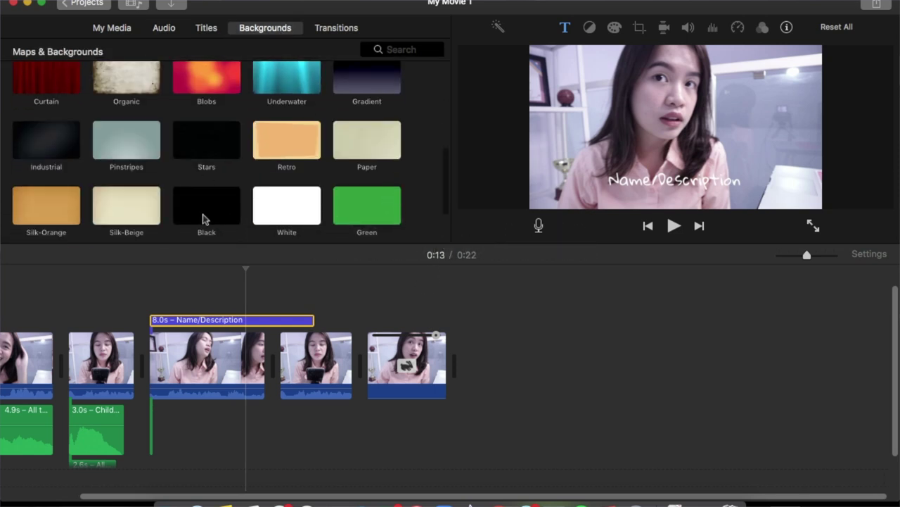
{"action": "left_click_drag", "start_coordinate": [220, 214], "coordinate": [189, 352]}
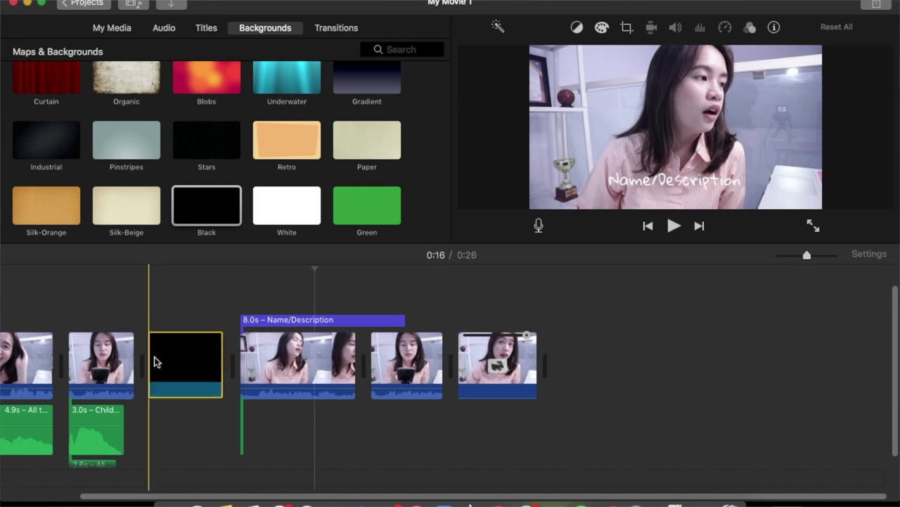
- Move the Name/Description title back so it starts above the black background clip, and look over the other backgrounds
{"action": "left_click", "coordinate": [263, 319]}
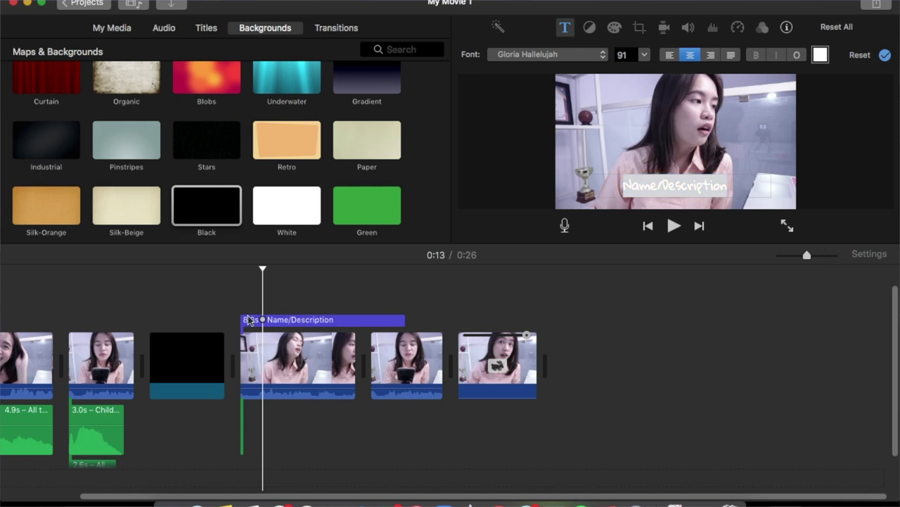
{"action": "left_click", "coordinate": [382, 303]}
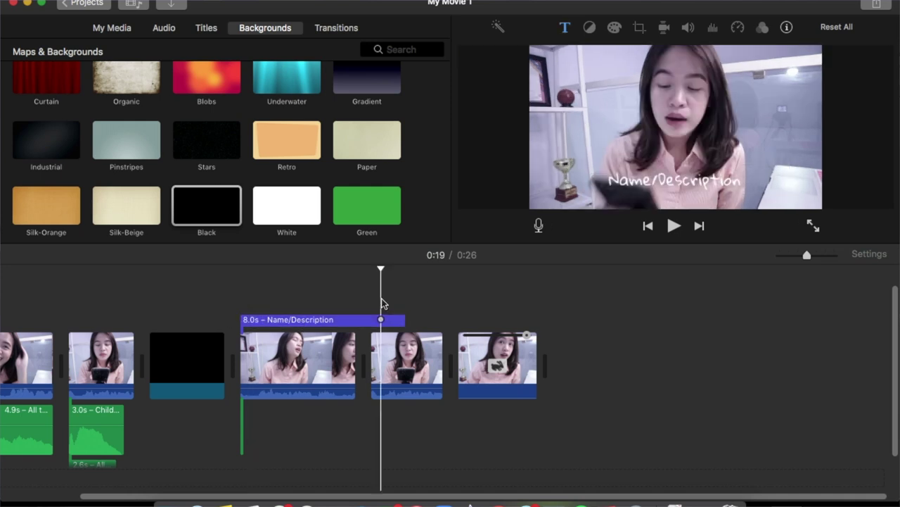
{"action": "left_click_drag", "start_coordinate": [369, 320], "coordinate": [278, 324]}
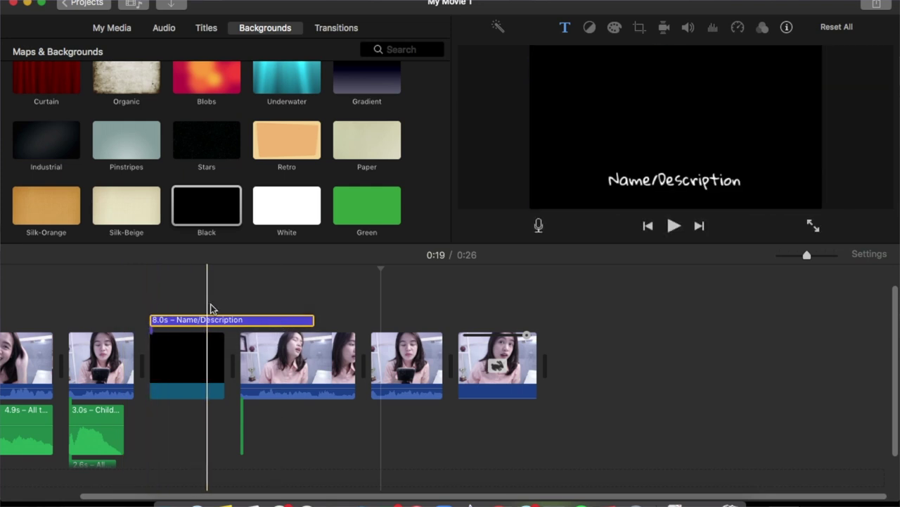
{"action": "scroll", "coordinate": [316, 166], "scroll_direction": "down", "scroll_amount": 2}
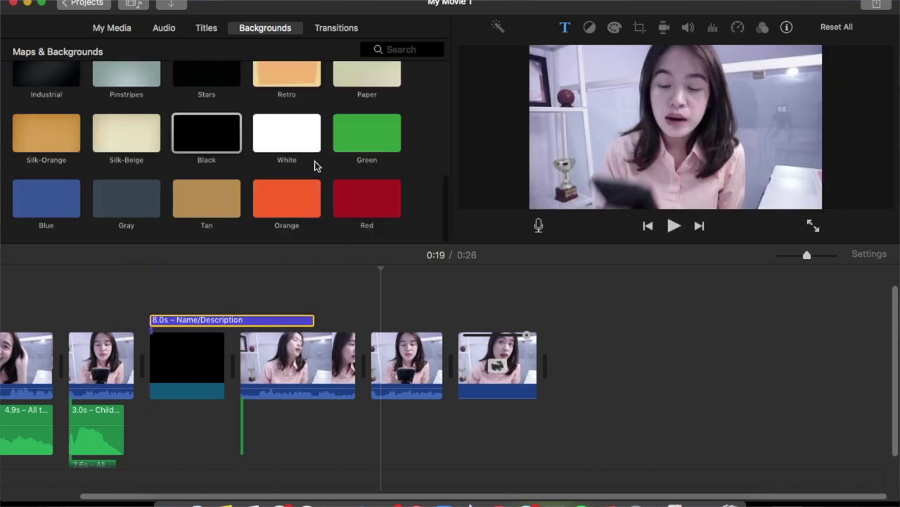
{"action": "scroll", "coordinate": [316, 145], "scroll_direction": "up", "scroll_amount": 4}
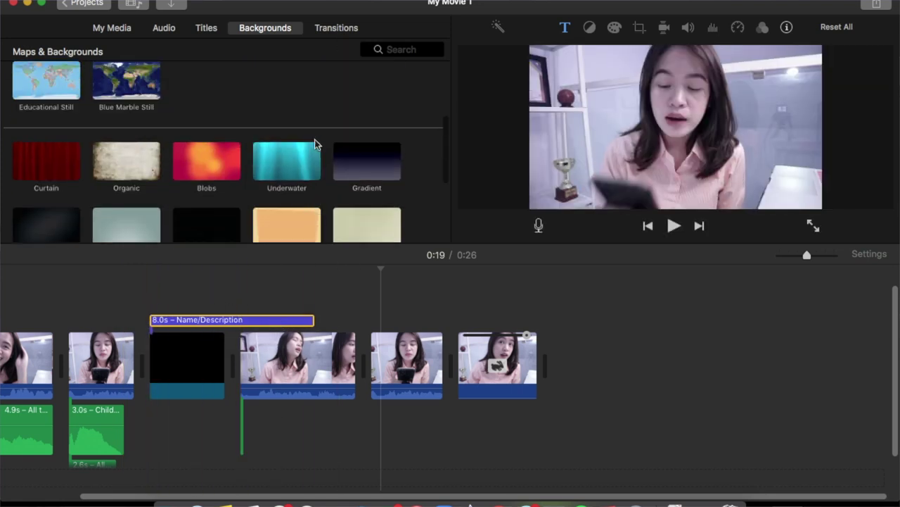
- Browse the available transitions, add Fade to Black between the second clip and the black background, and play it back
{"action": "left_click", "coordinate": [335, 31]}
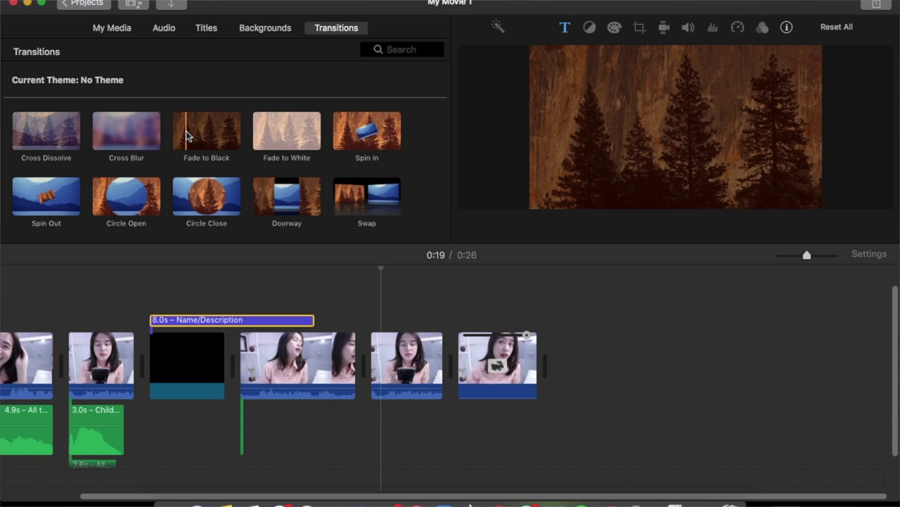
{"action": "scroll", "coordinate": [304, 152], "scroll_direction": "down", "scroll_amount": 1}
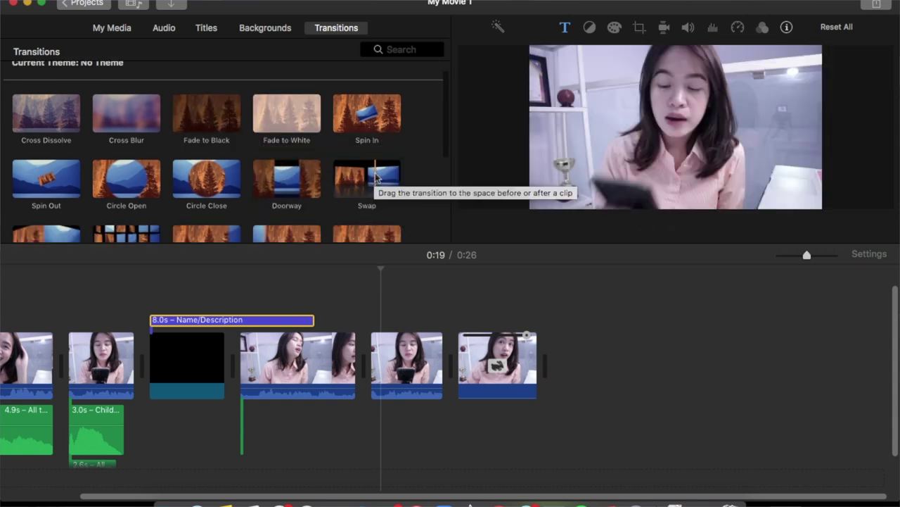
{"action": "scroll", "coordinate": [377, 176], "scroll_direction": "down", "scroll_amount": 5}
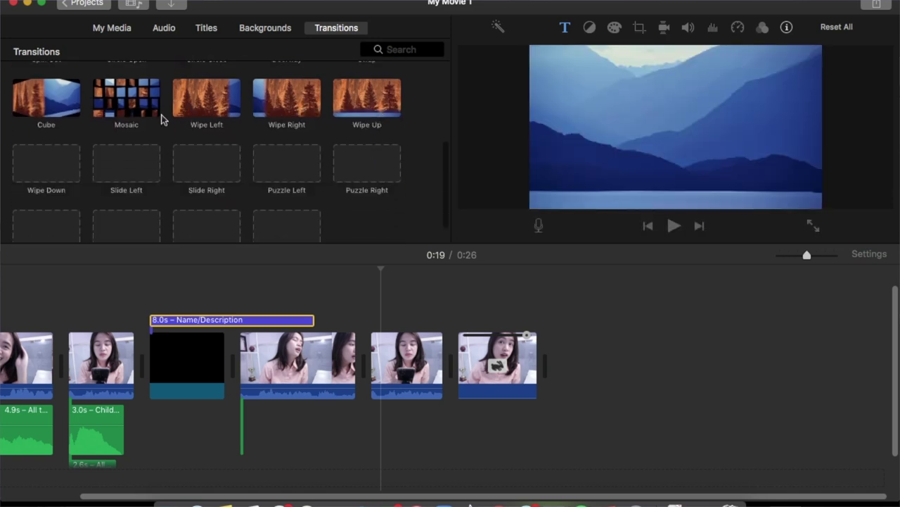
{"action": "scroll", "coordinate": [165, 118], "scroll_direction": "up", "scroll_amount": 6}
{"action": "left_click_drag", "start_coordinate": [210, 146], "coordinate": [135, 364]}
{"action": "key", "text": "space"}
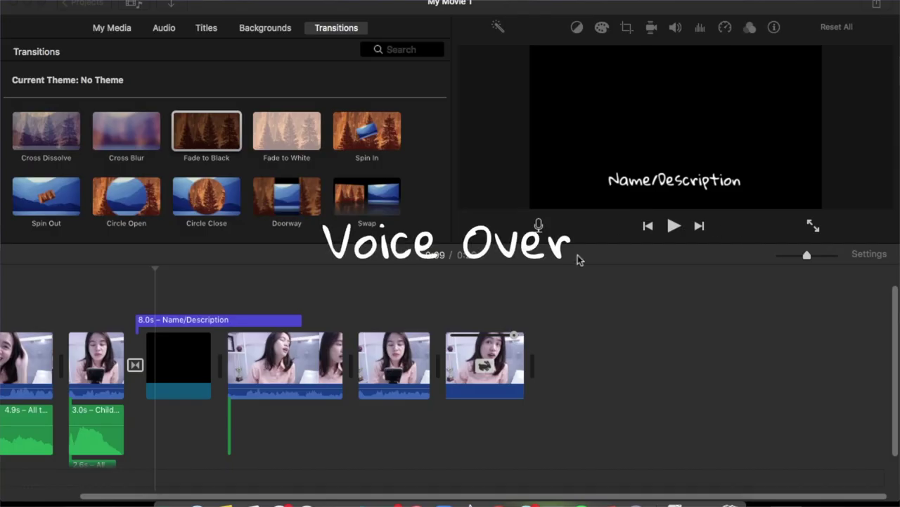
- Record a voice-over of about 4 seconds from the start of the clip after the black background and raise its volume
{"action": "left_click", "coordinate": [221, 300]}
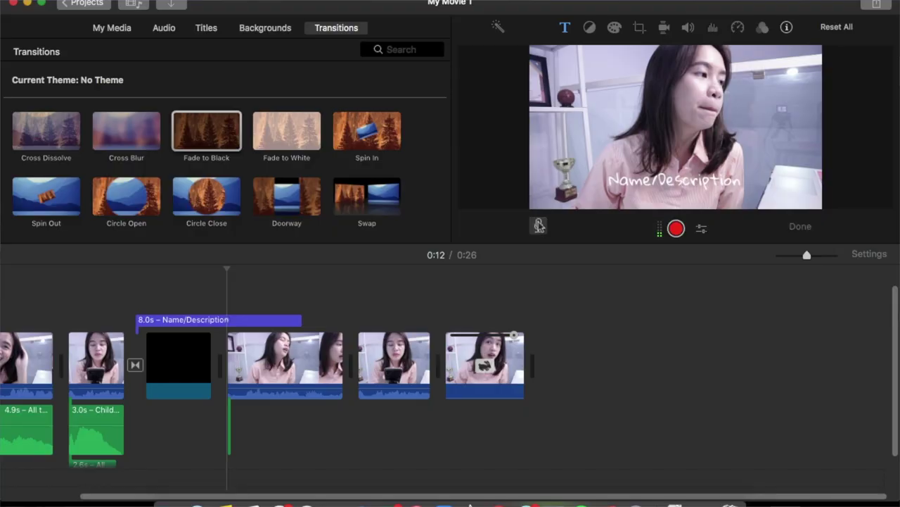
{"action": "left_click", "coordinate": [226, 320]}
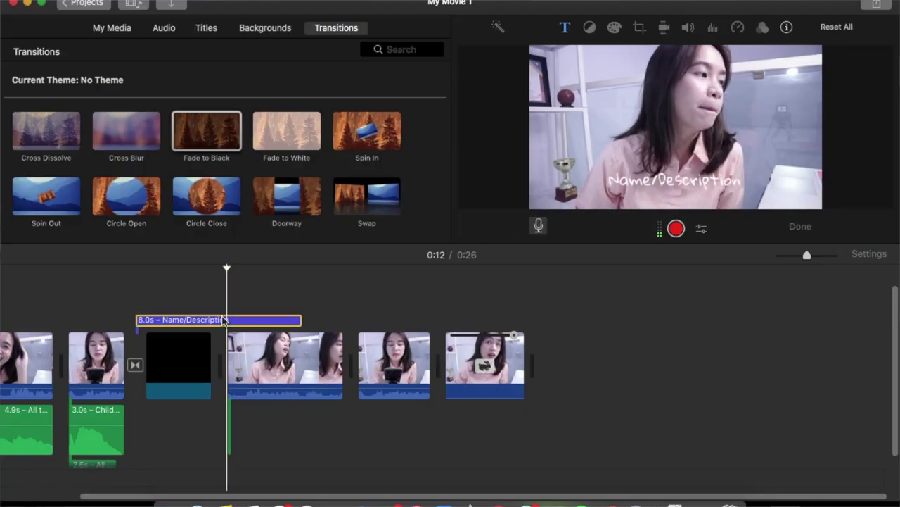
{"action": "left_click", "coordinate": [676, 228]}
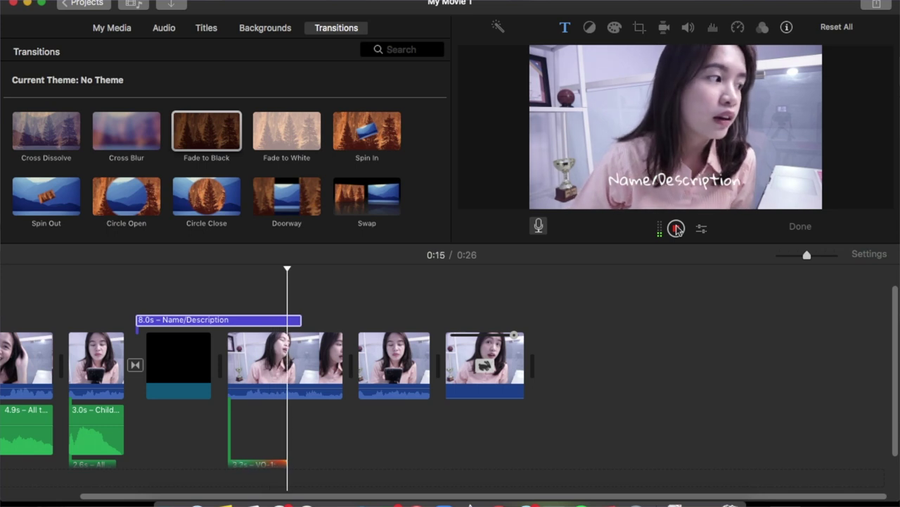
{"action": "left_click", "coordinate": [676, 229]}
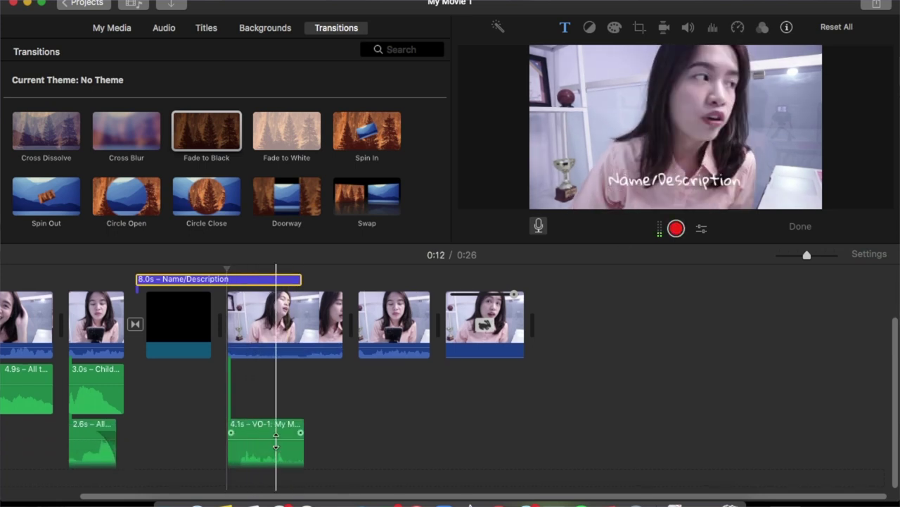
{"action": "left_click_drag", "start_coordinate": [276, 437], "coordinate": [276, 424]}
{"action": "key", "text": "space"}
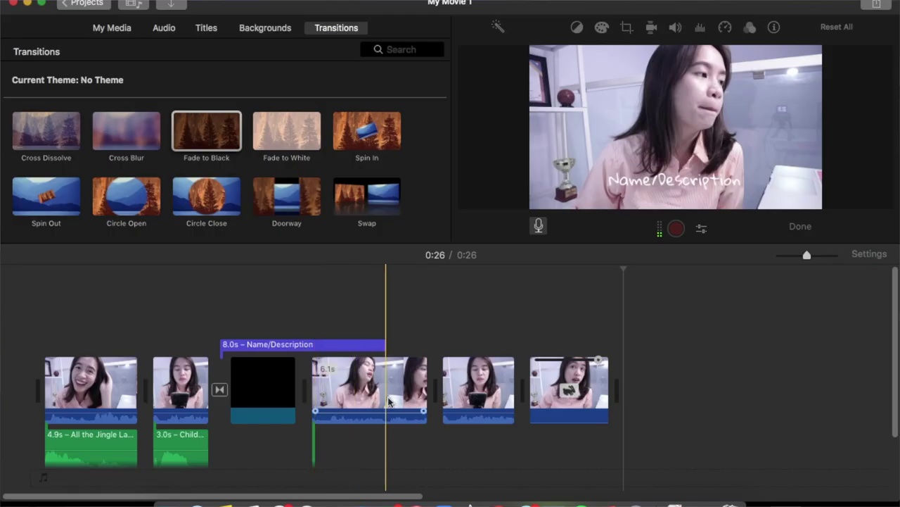
- Add the pink-background portrait PNG from the Downloads folder as an overlay above the second-to-last clip
{"action": "left_click", "coordinate": [389, 401]}
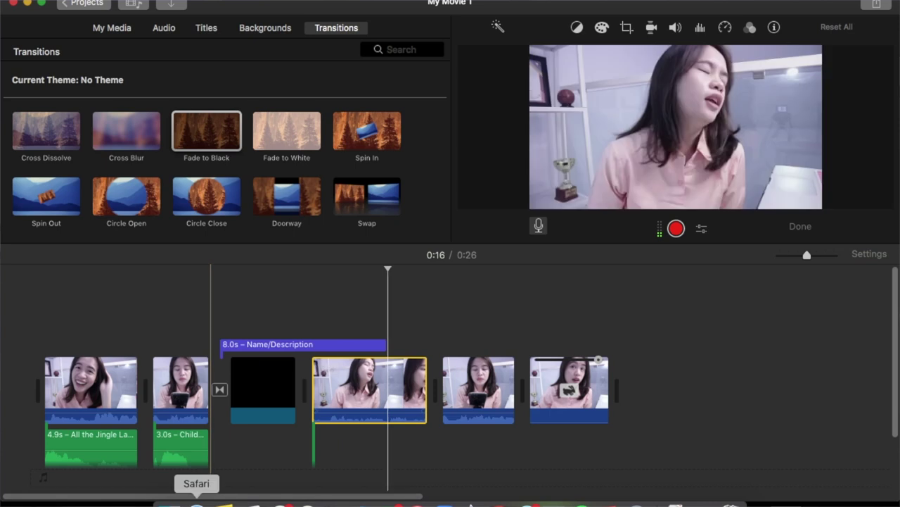
{"action": "left_click", "coordinate": [156, 489]}
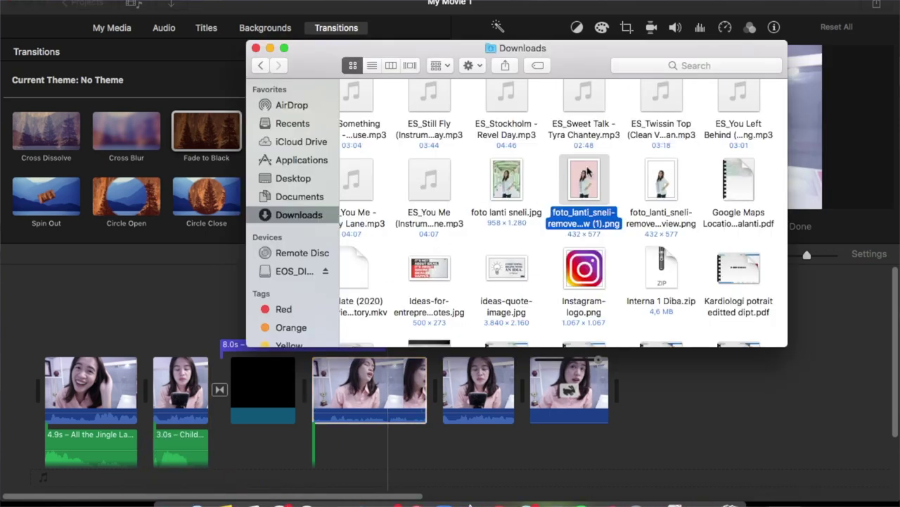
{"action": "left_click_drag", "start_coordinate": [586, 186], "coordinate": [208, 325]}
{"action": "left_click_drag", "start_coordinate": [342, 303], "coordinate": [497, 297]}
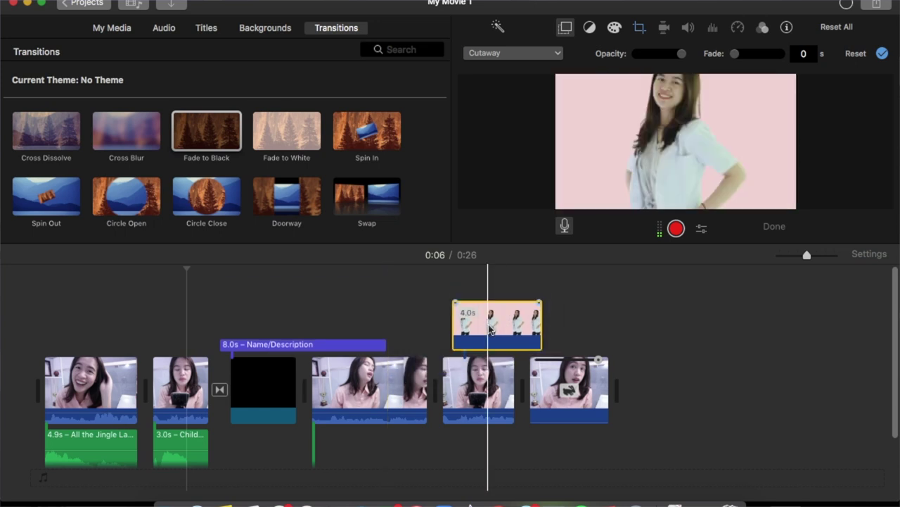
- Play back the pink-background photo overlay and change its overlay mode from Cutaway to Picture in Picture
{"action": "key", "text": "space"}
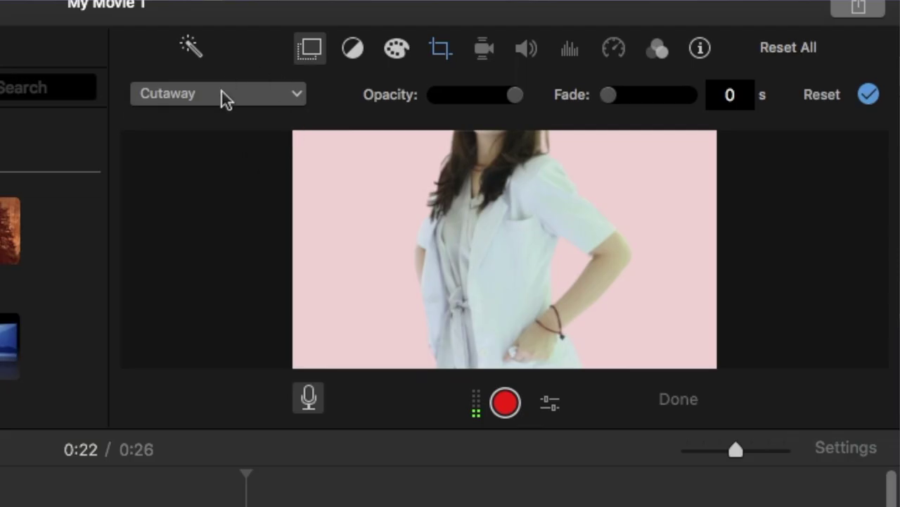
{"action": "left_click", "coordinate": [515, 55]}
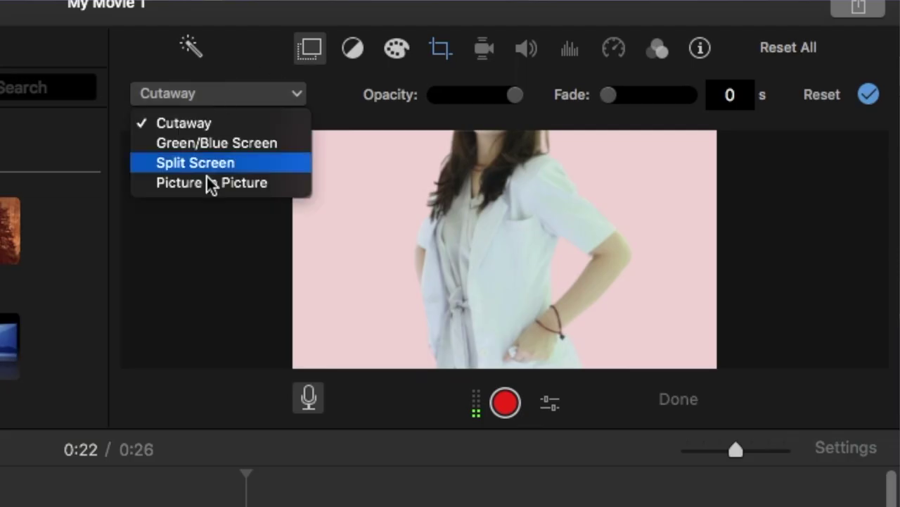
{"action": "left_click", "coordinate": [204, 184]}
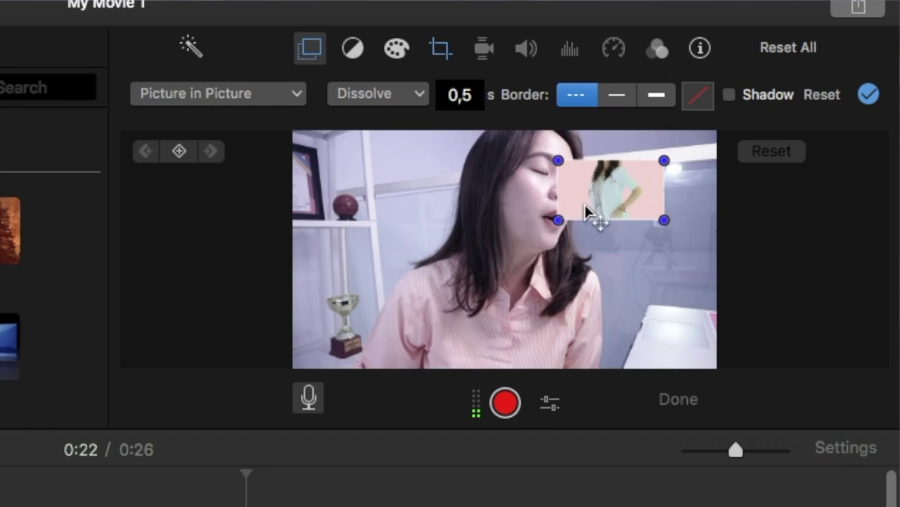
- Try Crop to Fill on the photo overlay, then set its crop style to Fit and apply it
{"action": "left_click", "coordinate": [441, 49]}
{"action": "left_click", "coordinate": [205, 98]}
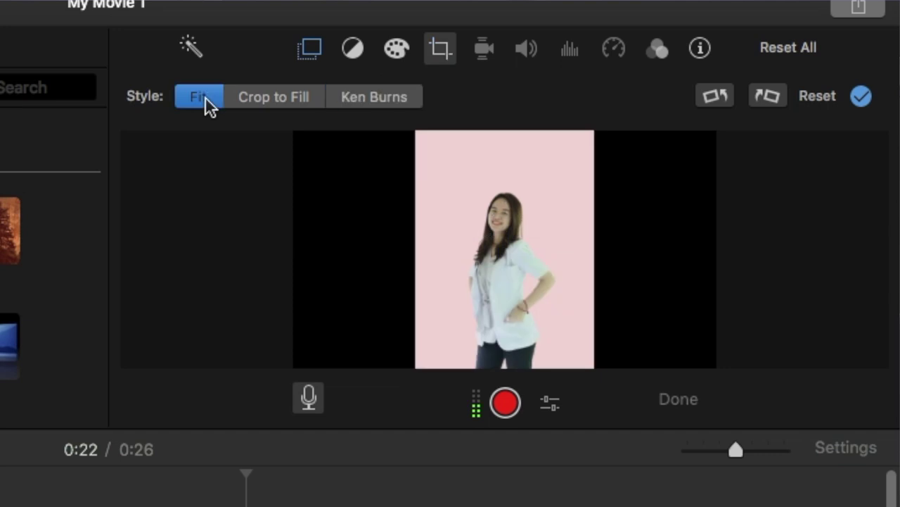
{"action": "left_click", "coordinate": [266, 104]}
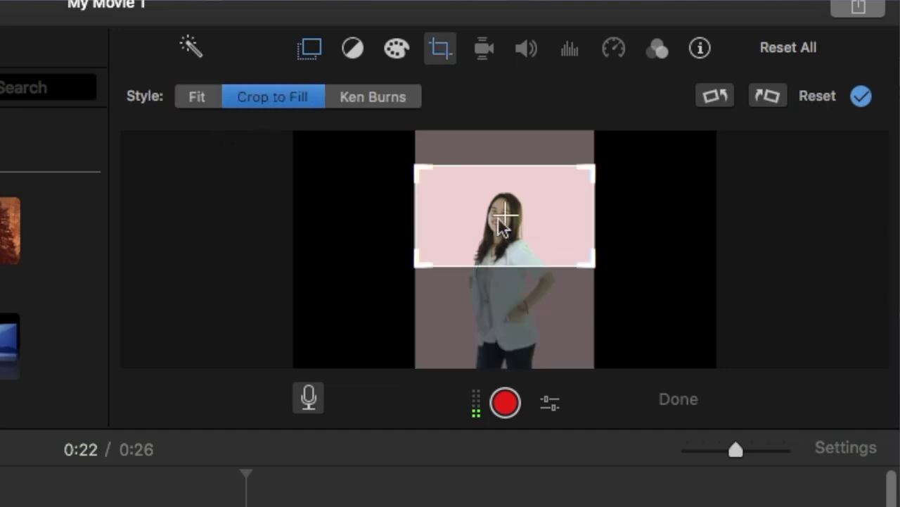
{"action": "left_click", "coordinate": [199, 102]}
{"action": "left_click", "coordinate": [861, 97]}
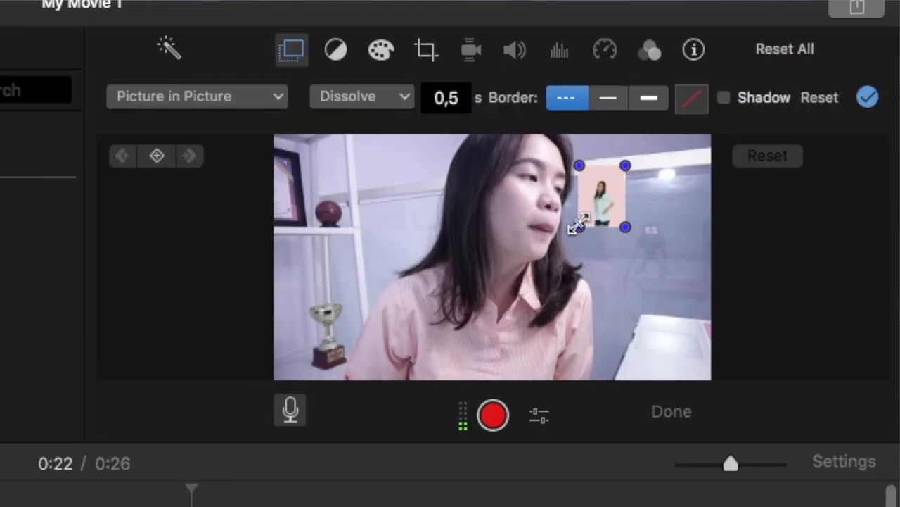
- Enlarge the picture-in-picture photo to the full frame height, align it with the video frame's left edge, and play it back
{"action": "left_click_drag", "start_coordinate": [577, 224], "coordinate": [426, 378]}
{"action": "left_click_drag", "start_coordinate": [504, 320], "coordinate": [442, 261]}
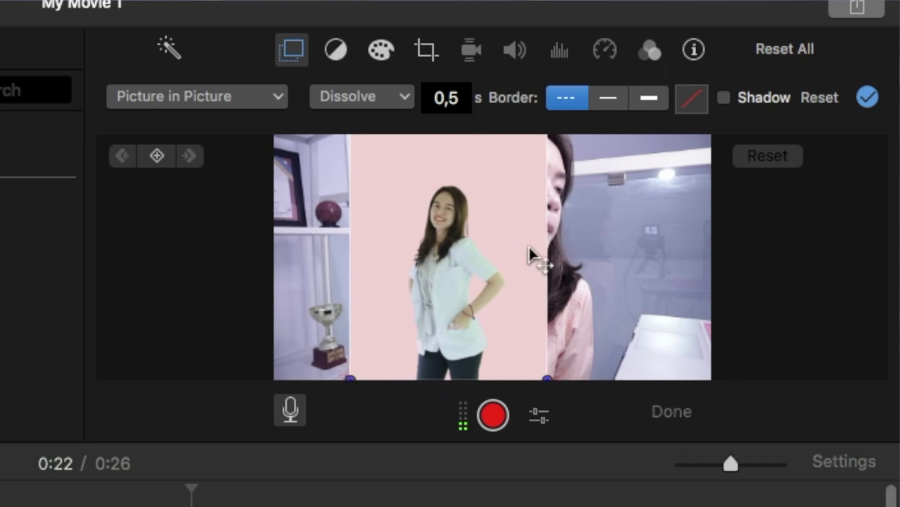
{"action": "left_click_drag", "start_coordinate": [529, 250], "coordinate": [482, 245]}
{"action": "left_click_drag", "start_coordinate": [497, 377], "coordinate": [470, 308]}
{"action": "left_click_drag", "start_coordinate": [433, 248], "coordinate": [412, 313]}
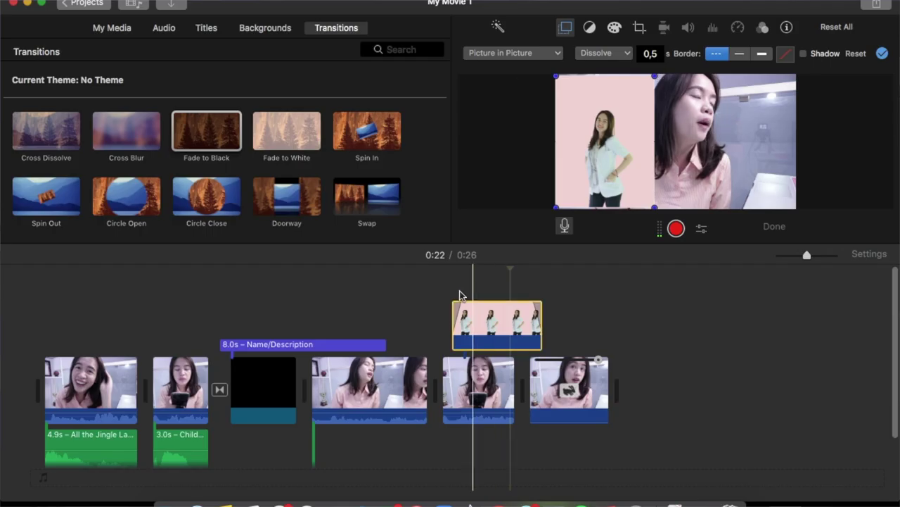
{"action": "key", "text": "space"}
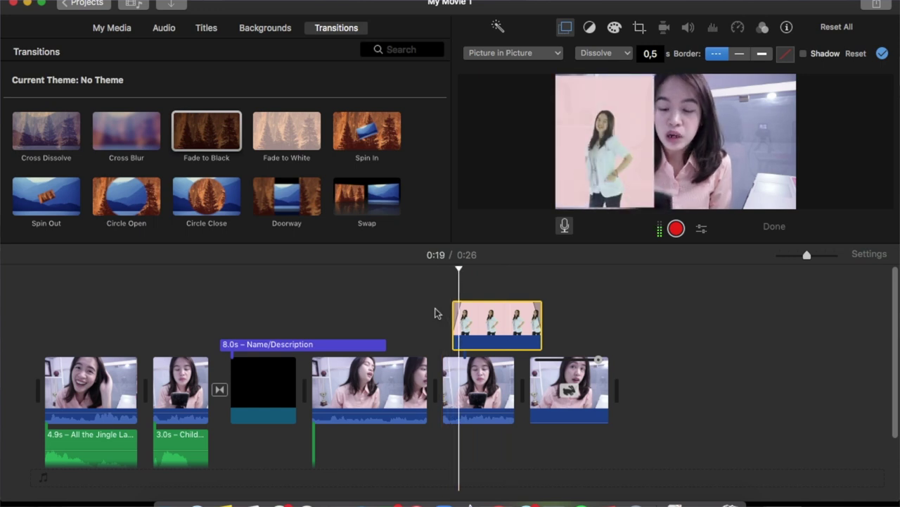
{"action": "key", "text": "space"}
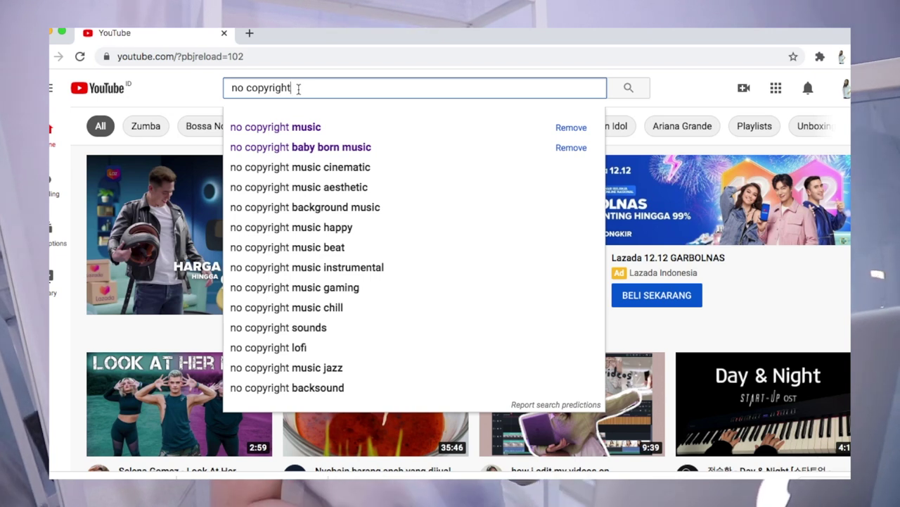
- Switch to YouTube in the browser, search for "no copyright music" and look through the channels and music mixes offered
{"action": "left_click", "coordinate": [289, 130]}
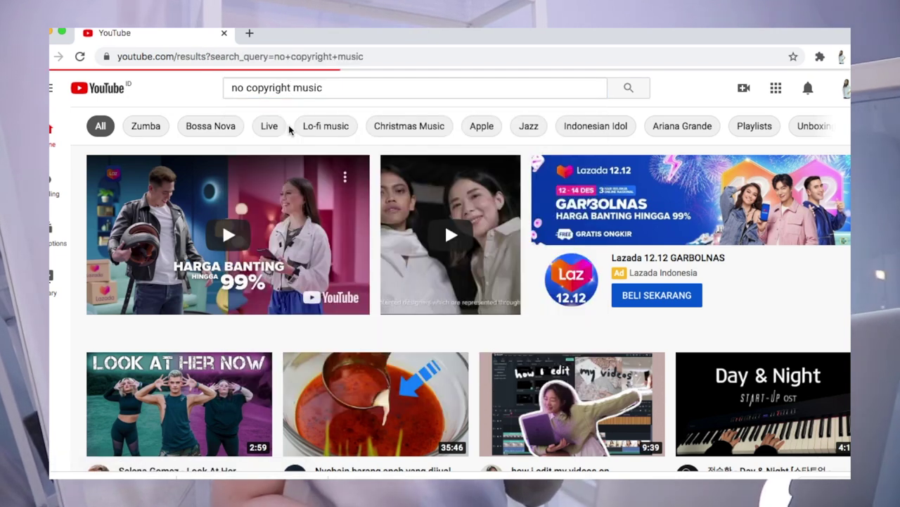
{"action": "scroll", "coordinate": [288, 130], "scroll_direction": "down", "scroll_amount": 3}
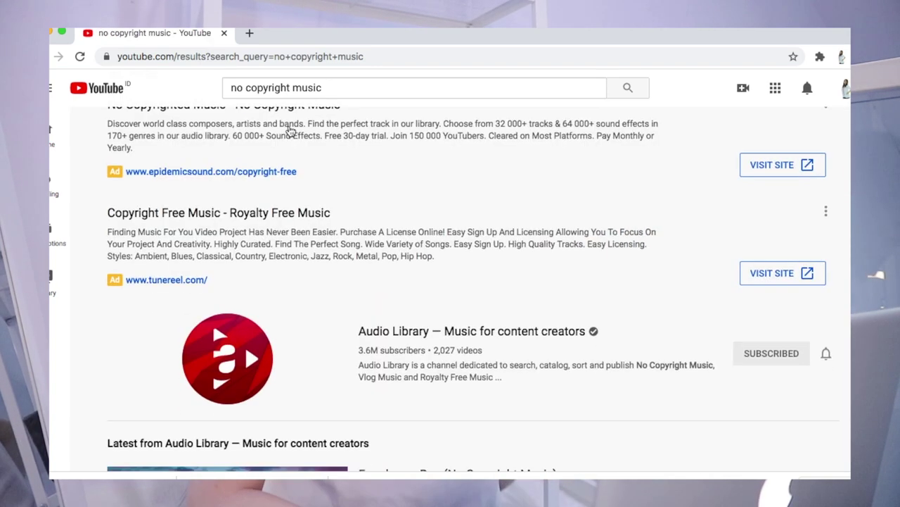
{"action": "scroll", "coordinate": [289, 130], "scroll_direction": "down", "scroll_amount": 1}
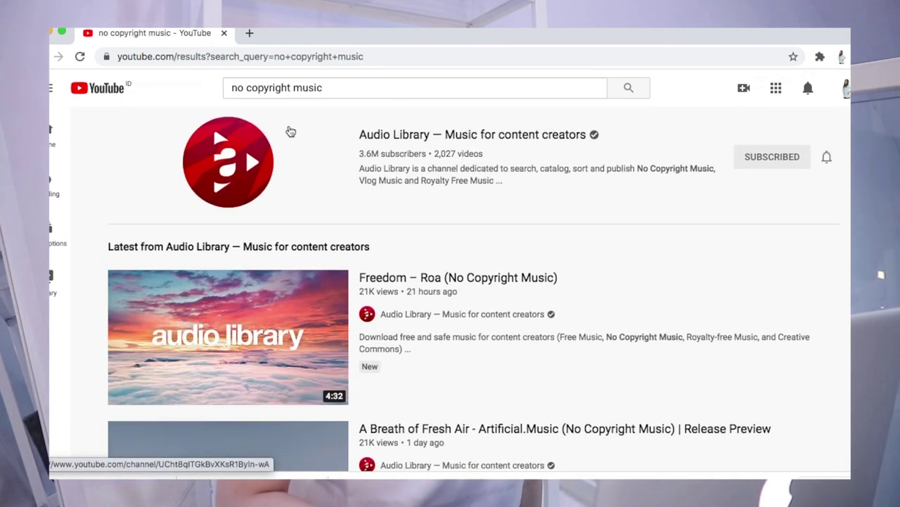
{"action": "scroll", "coordinate": [432, 162], "scroll_direction": "down", "scroll_amount": 6}
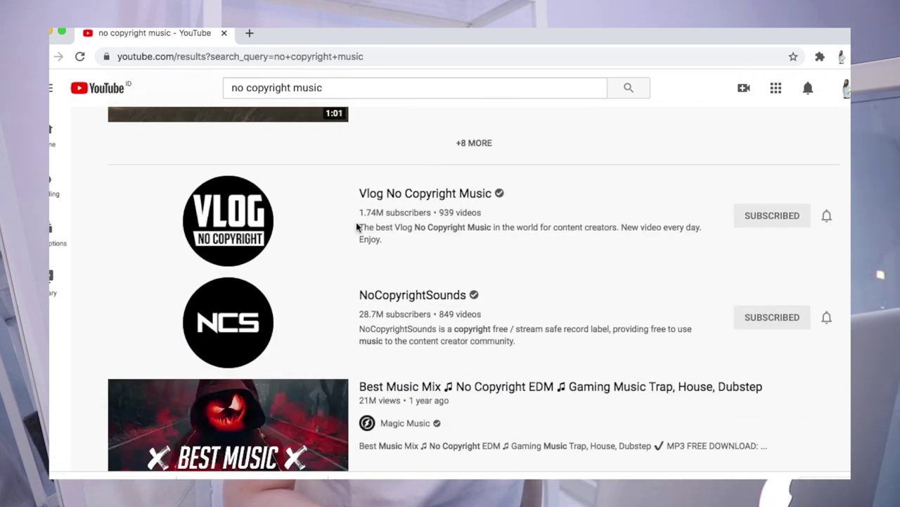
{"action": "scroll", "coordinate": [422, 281], "scroll_direction": "down", "scroll_amount": 1}
{"action": "scroll", "coordinate": [417, 326], "scroll_direction": "down", "scroll_amount": 1}
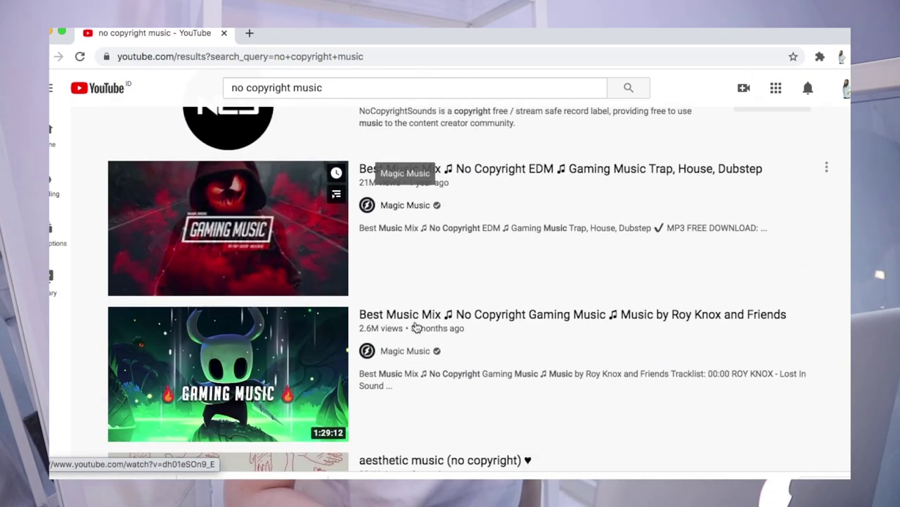